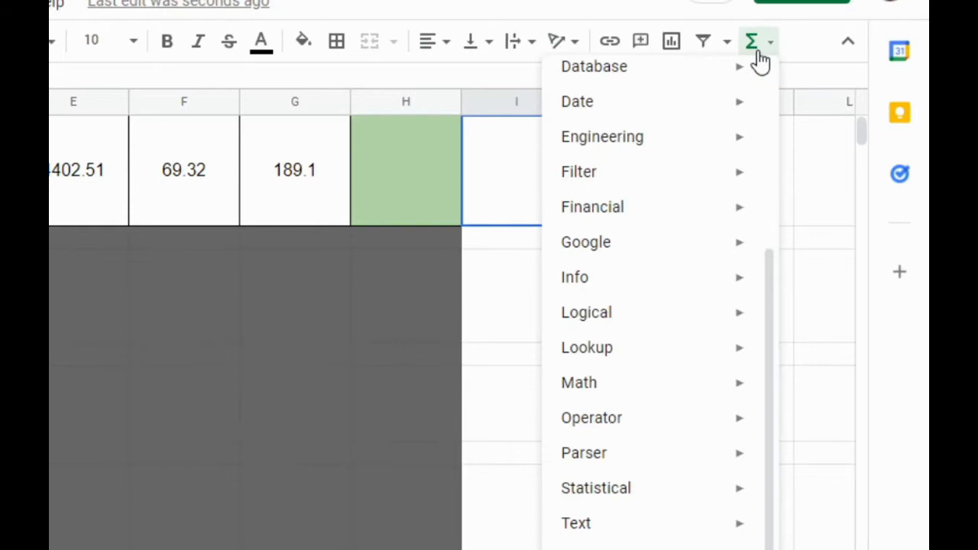
left_click(772, 294)
left_click_drag(778, 313, 787, 397)
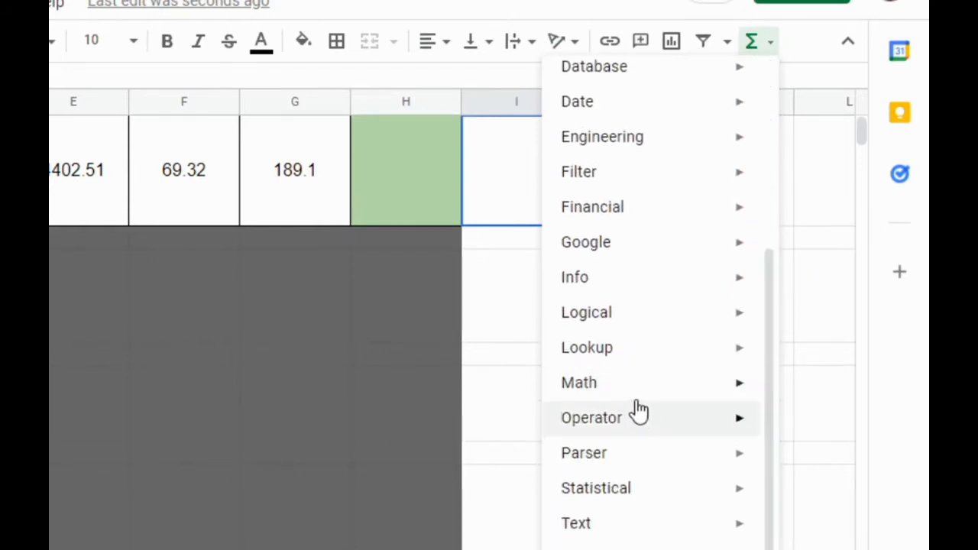
mouse_move(610, 394)
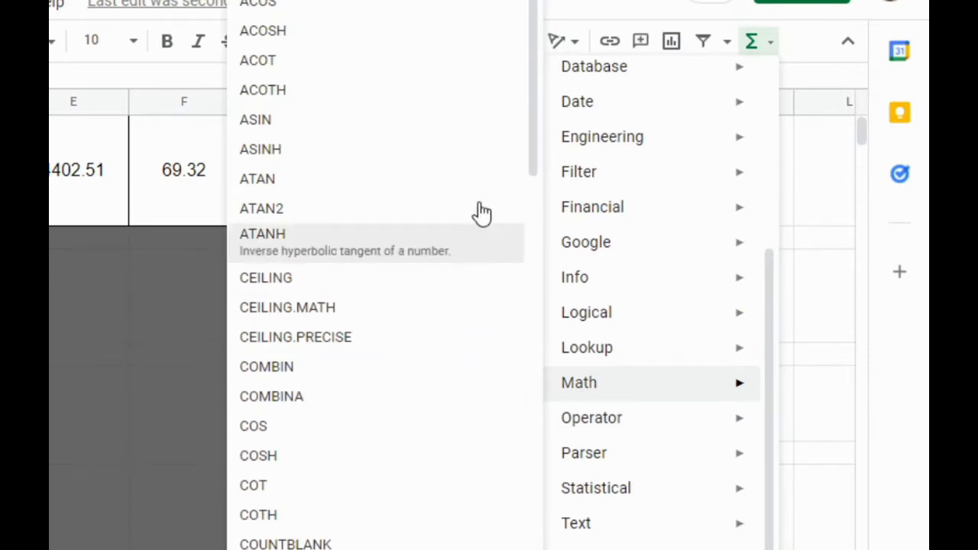
left_click_drag(528, 140, 482, 108)
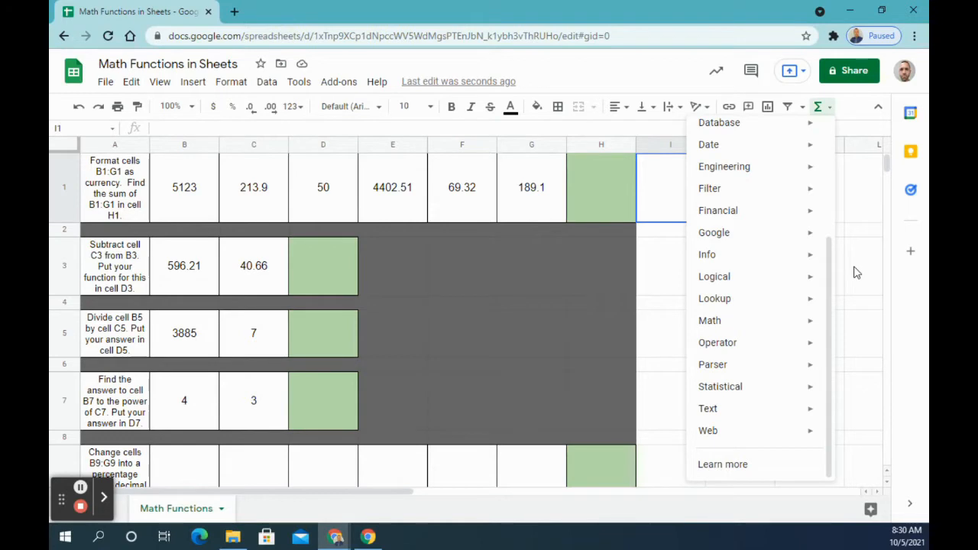
left_click(856, 272)
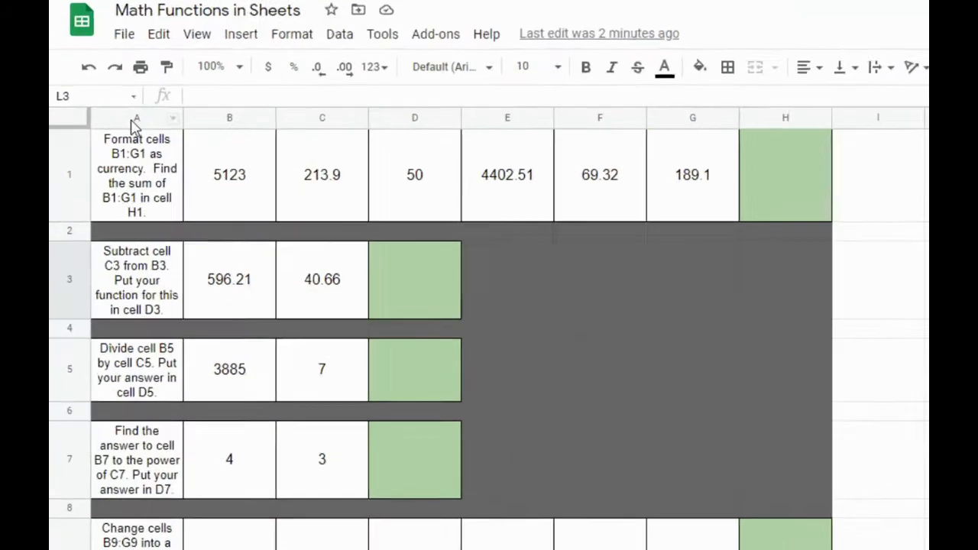
left_click(115, 145)
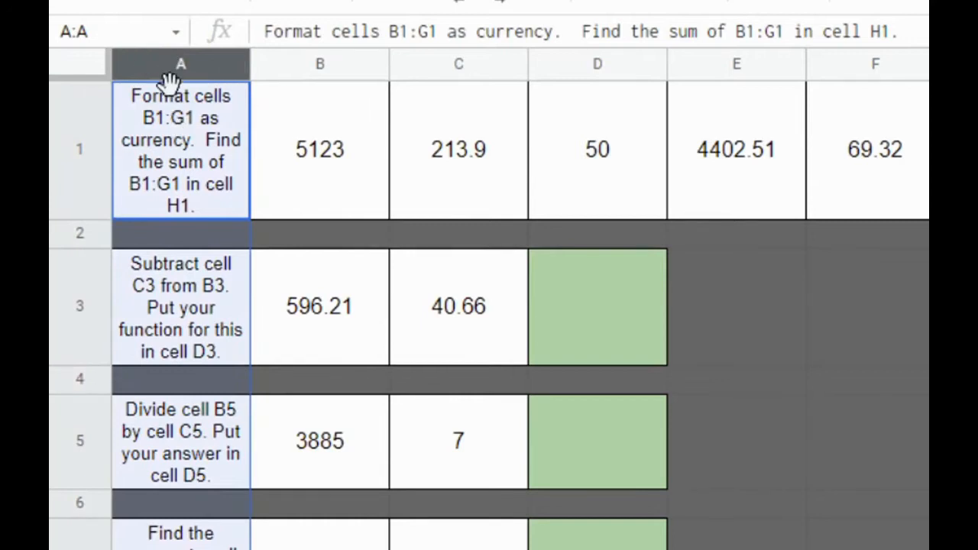
left_click(977, 306)
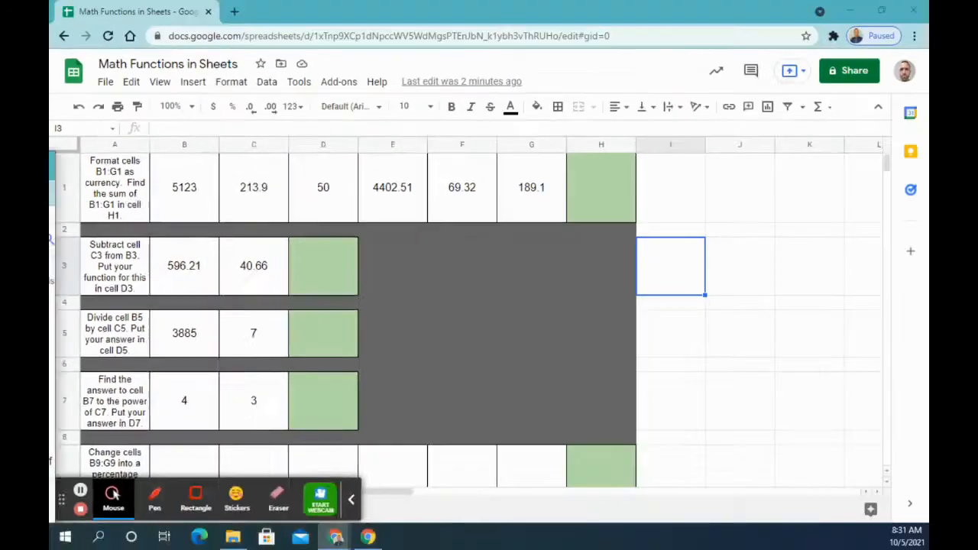
left_click_drag(54, 195, 300, 20)
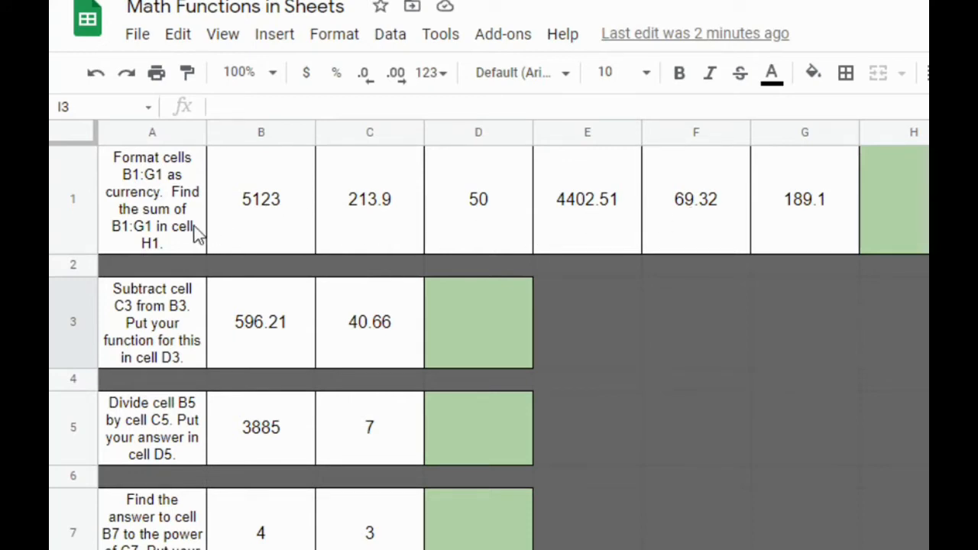
Step: Format cells B1:G1 as currency
left_click(280, 220)
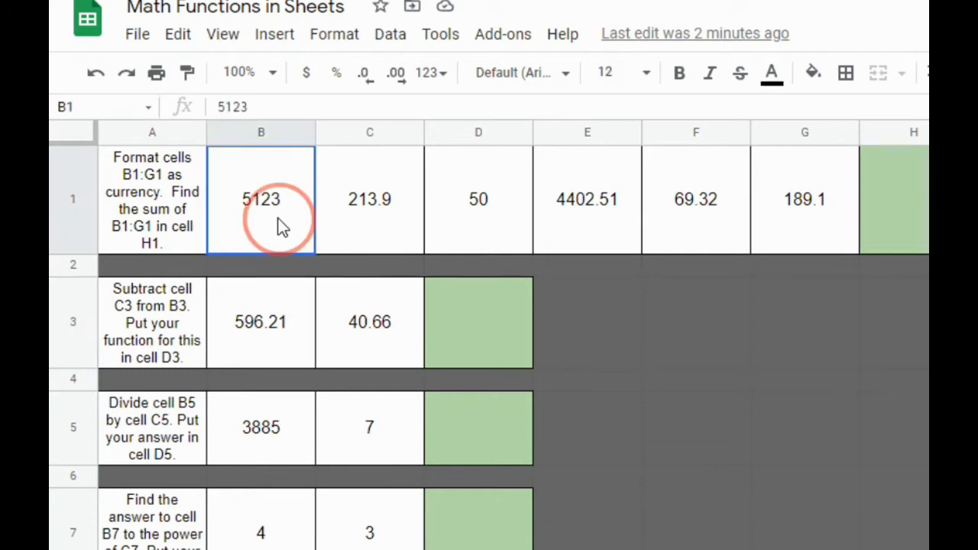
left_click_drag(280, 220, 807, 211)
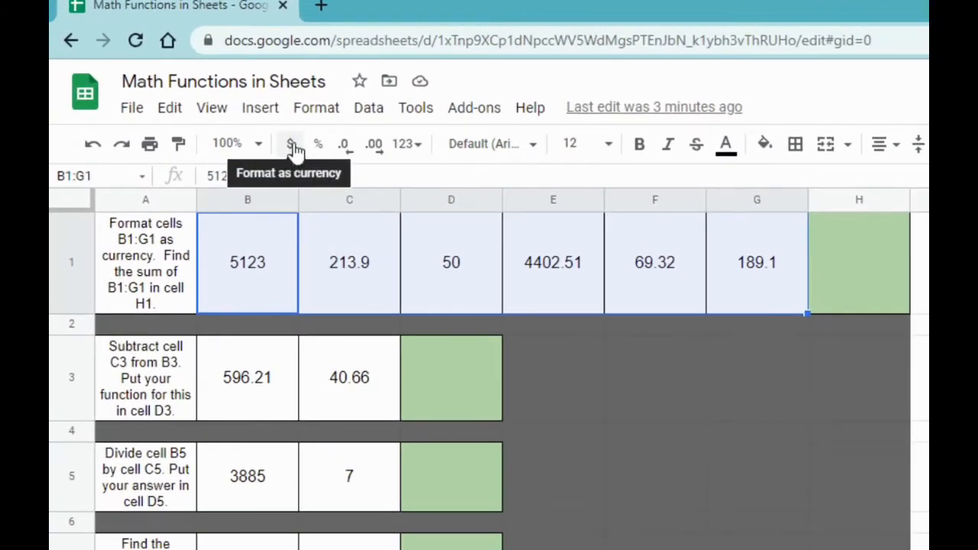
left_click(292, 146)
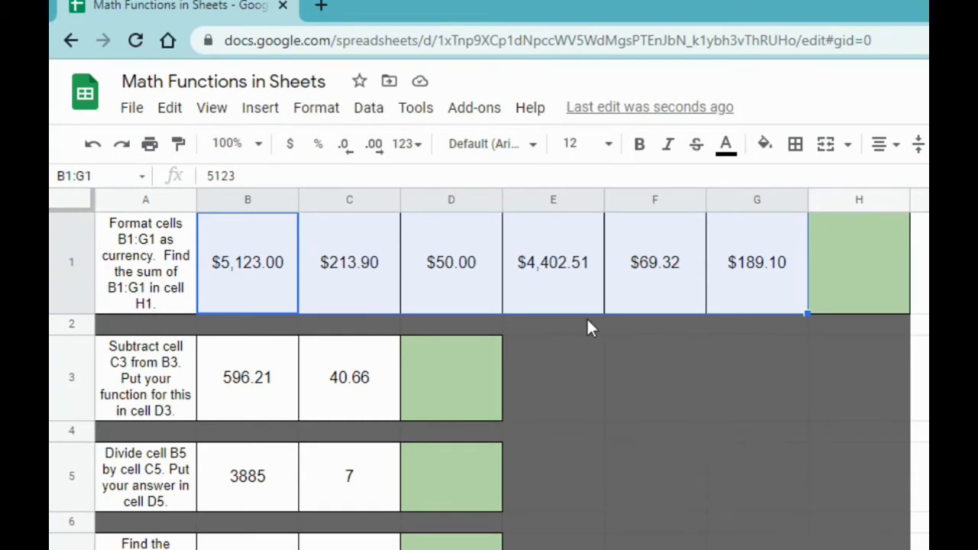
Step: Insert the SUM function from the Math functions in cell H1, using the range B1:G1
left_click(852, 267)
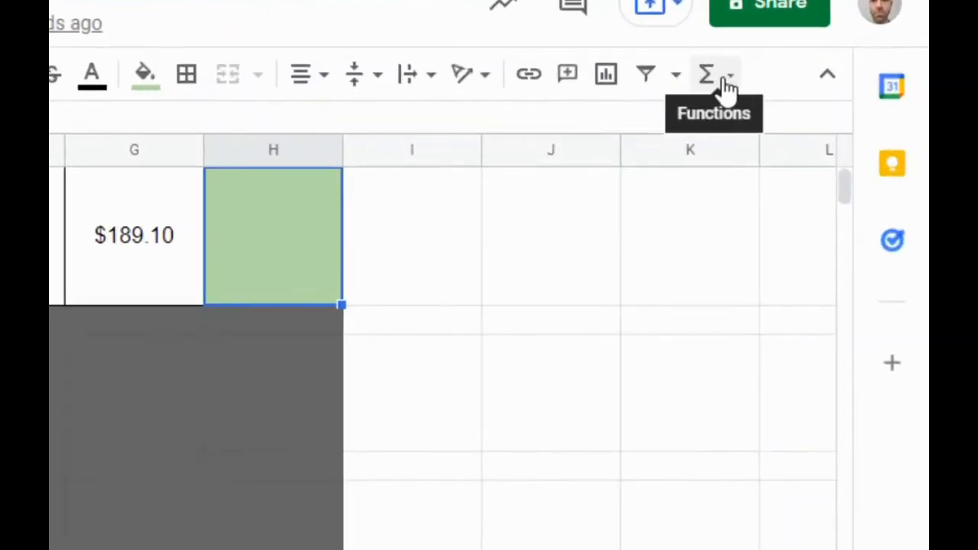
left_click(785, 101)
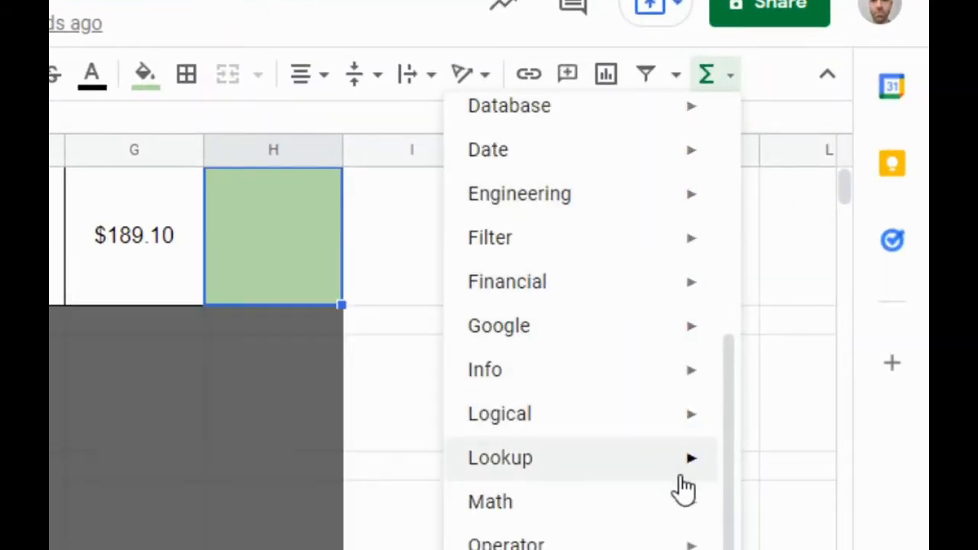
mouse_move(676, 517)
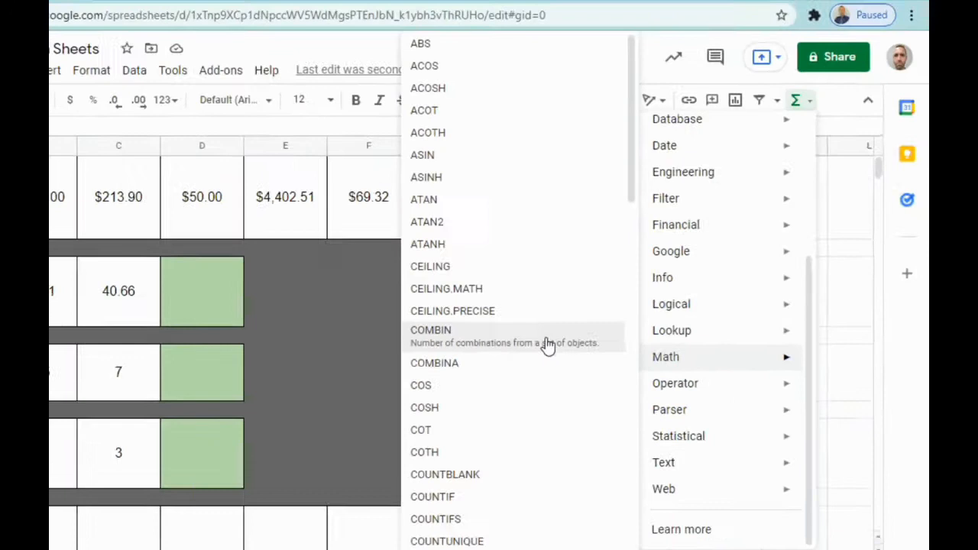
scroll(298, 466, "down", 8)
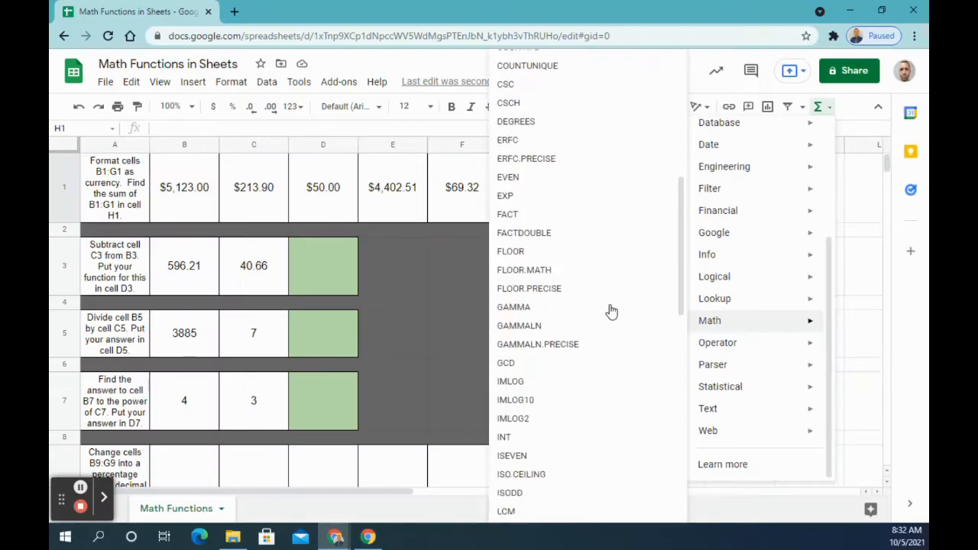
scroll(612, 312, "down", 6)
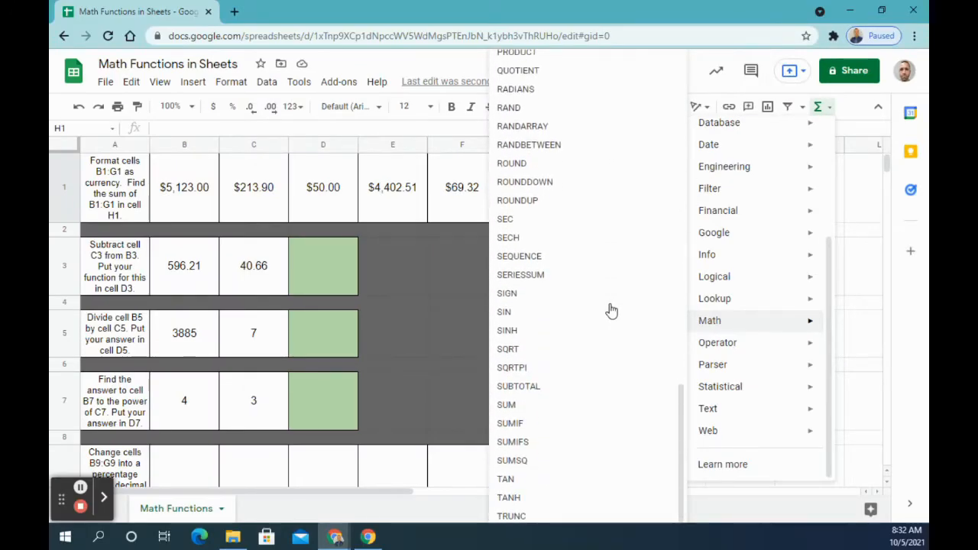
left_click(573, 416)
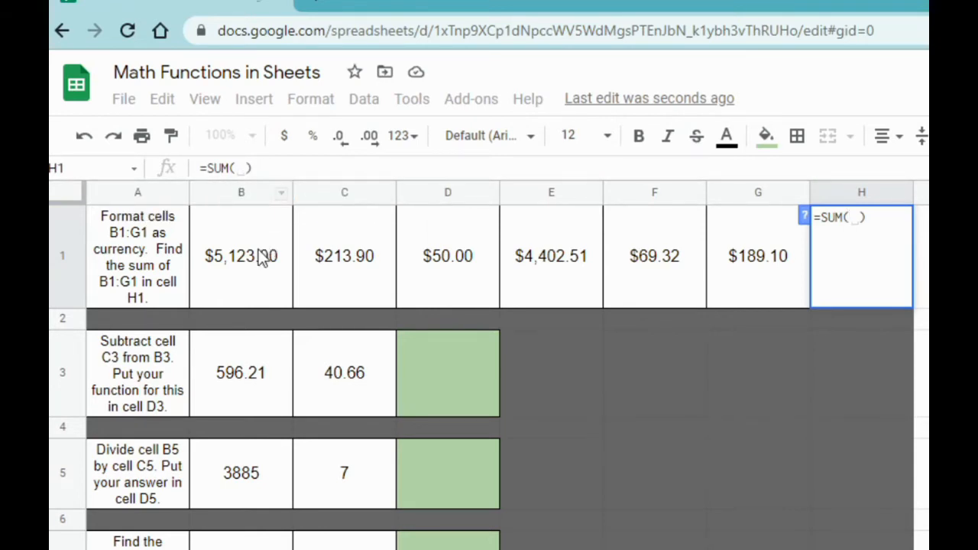
left_click_drag(253, 260, 749, 269)
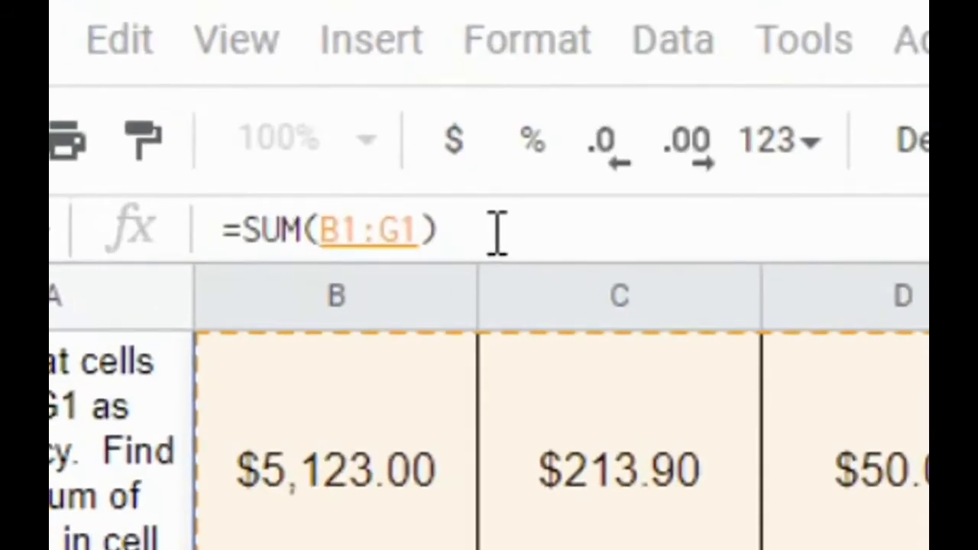
key("Return")
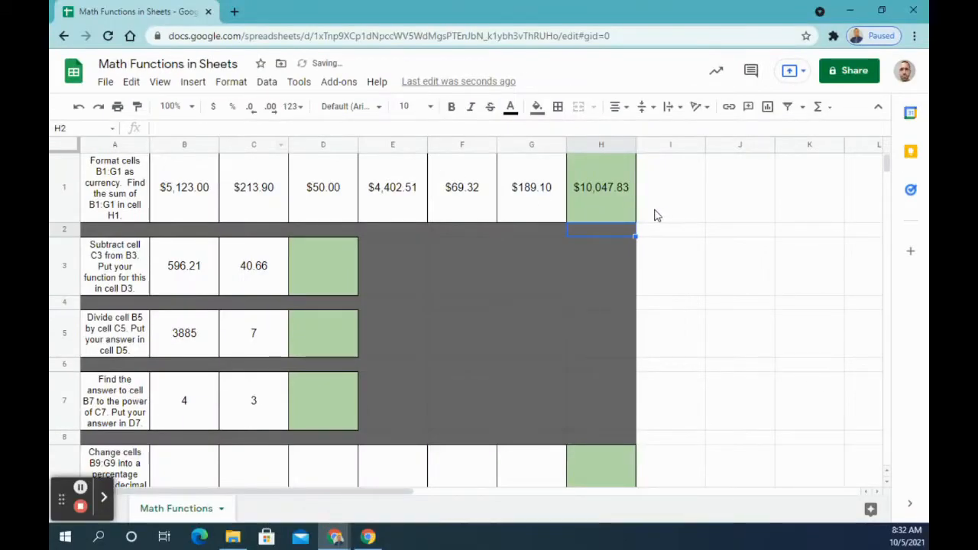
Step: Delete the SUM formula from cell H1
left_click(614, 203)
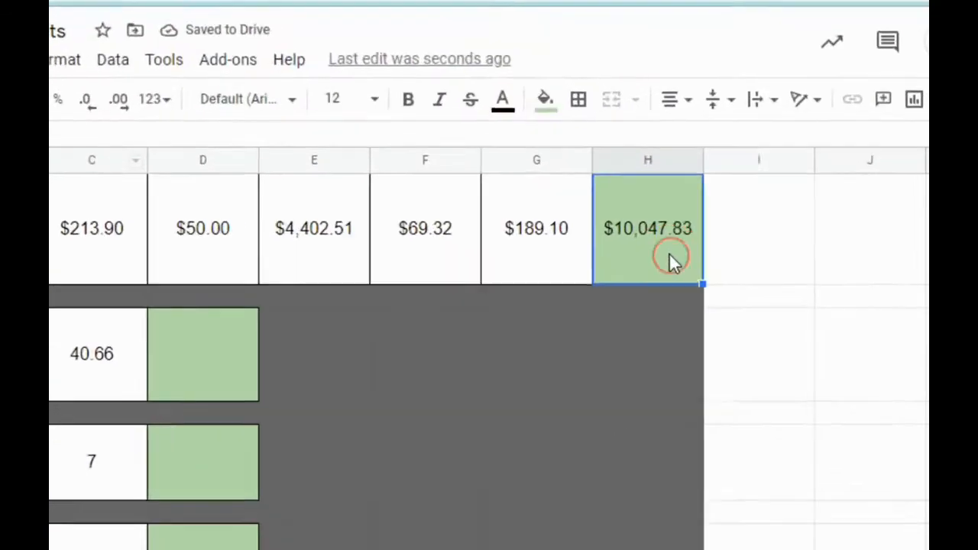
key("Delete")
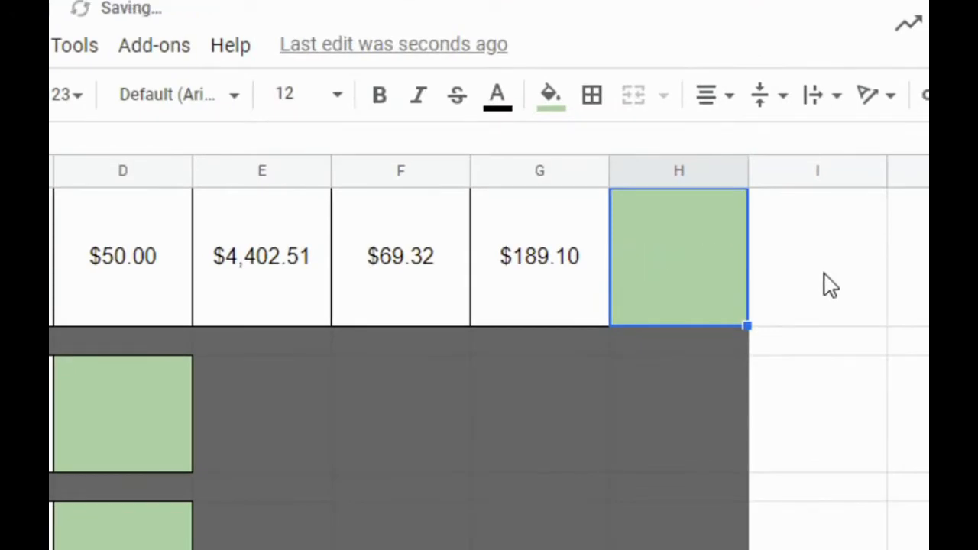
left_click(830, 286)
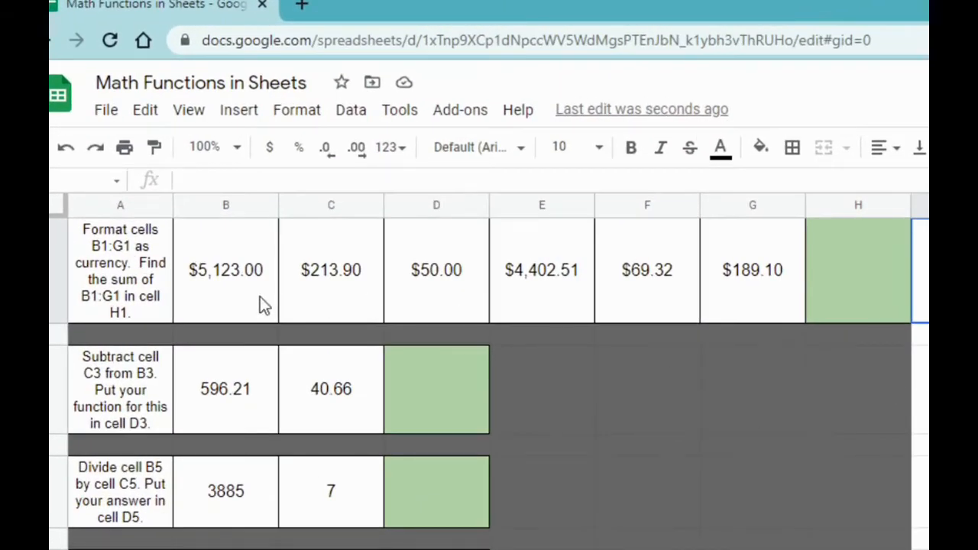
Step: With the range B1:G1 selected first, insert the Math function SUM so its formula goes into H1
left_click_drag(240, 295, 752, 295)
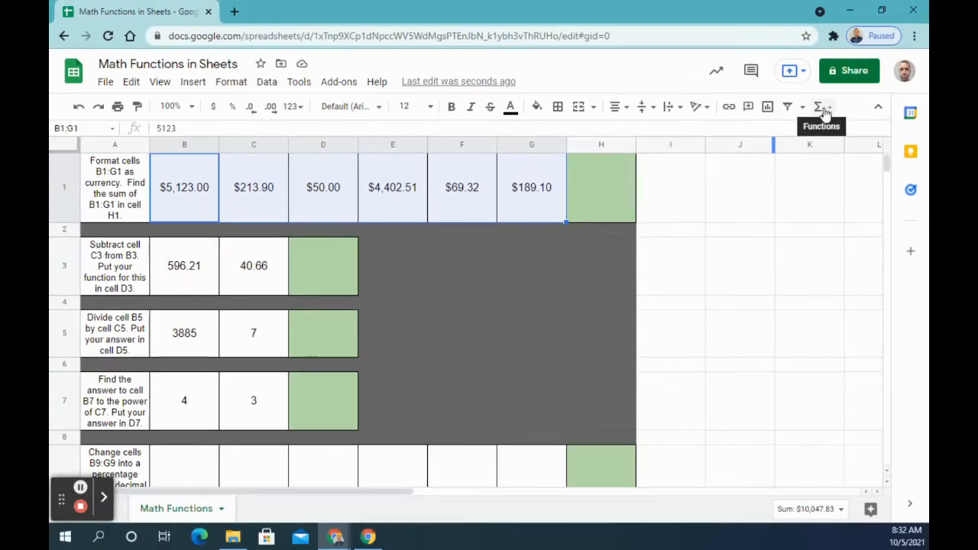
left_click(825, 111)
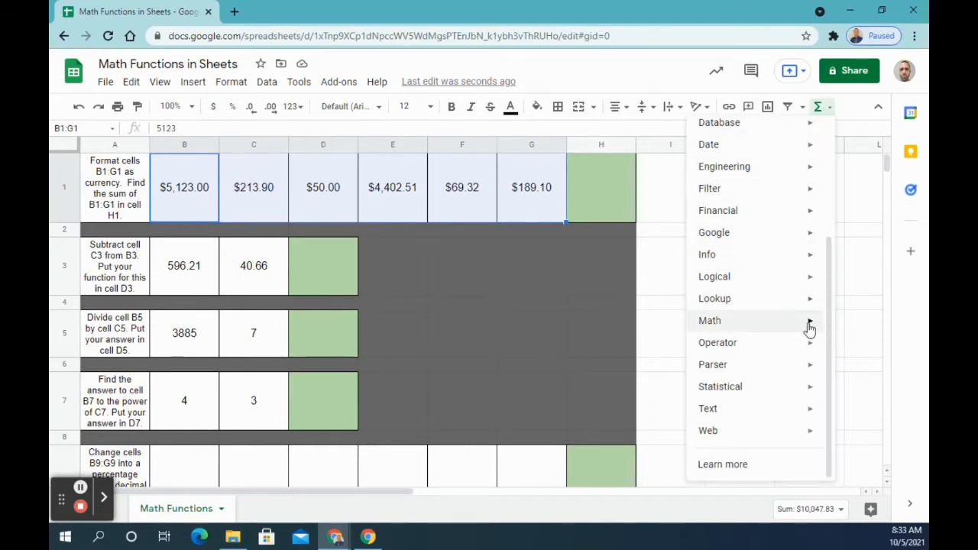
mouse_move(810, 329)
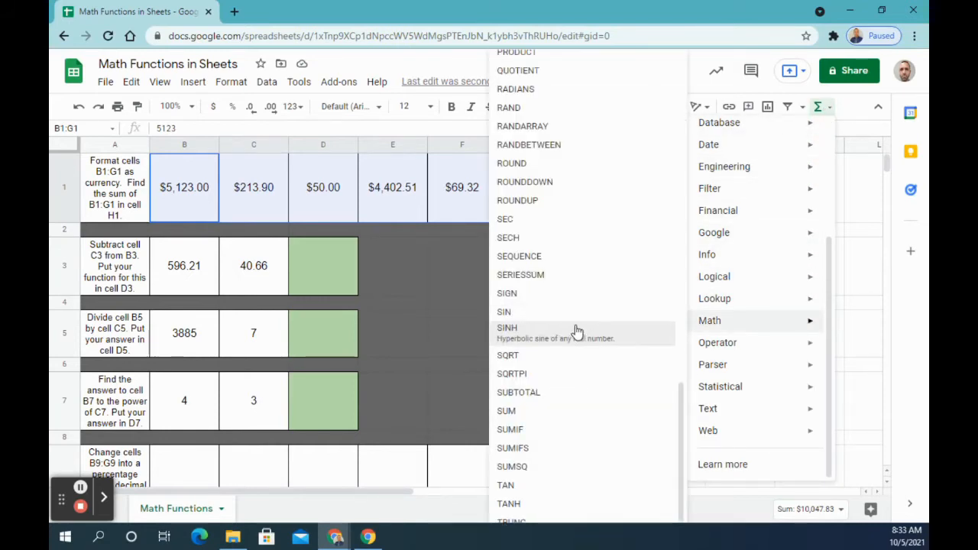
left_click(570, 411)
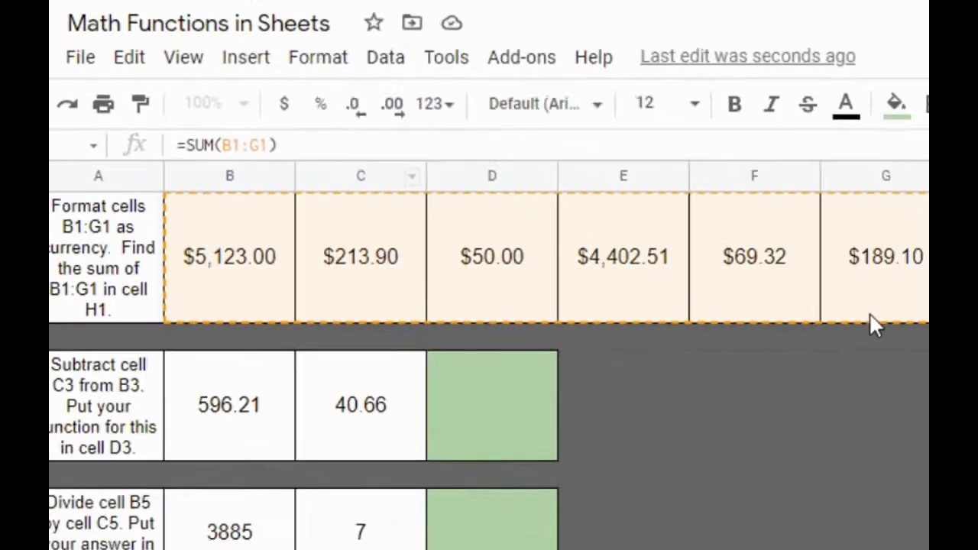
key("Return")
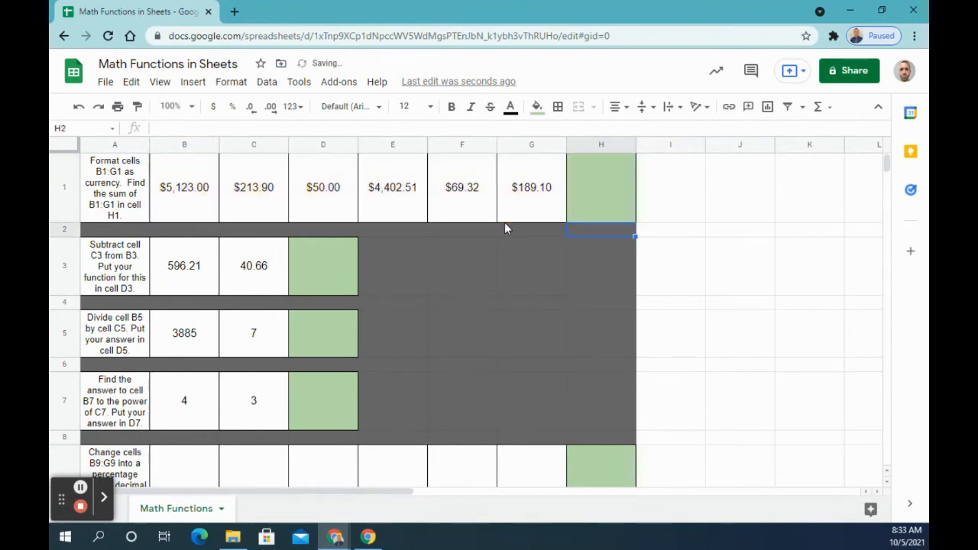
Step: Clear cell H1 and write the formula =sum(B1:G1) in it by hand
left_click(569, 194)
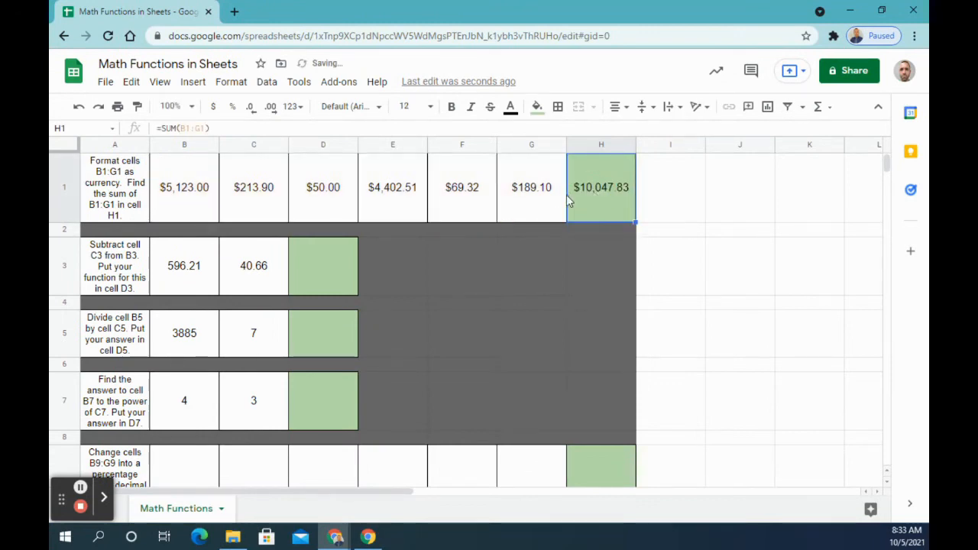
key("Delete")
left_click(441, 131)
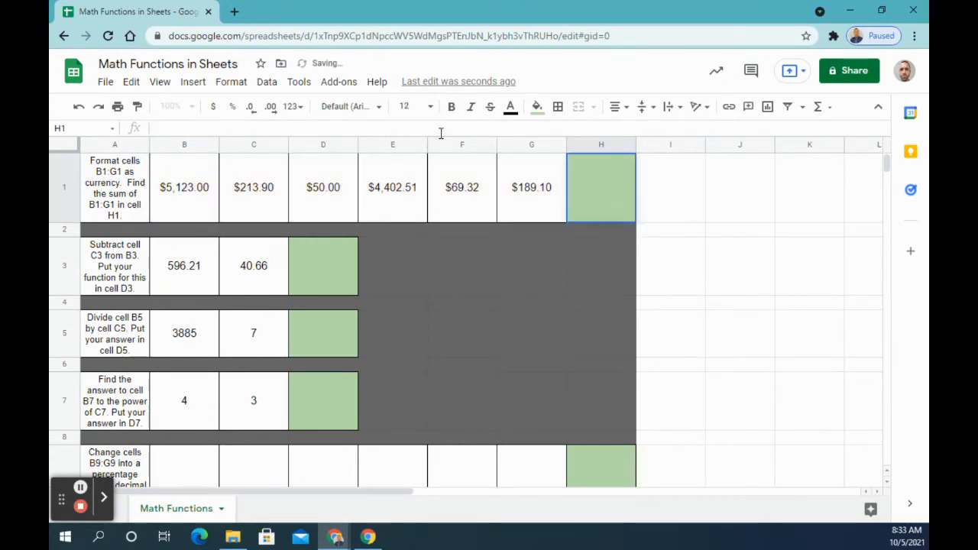
type("=")
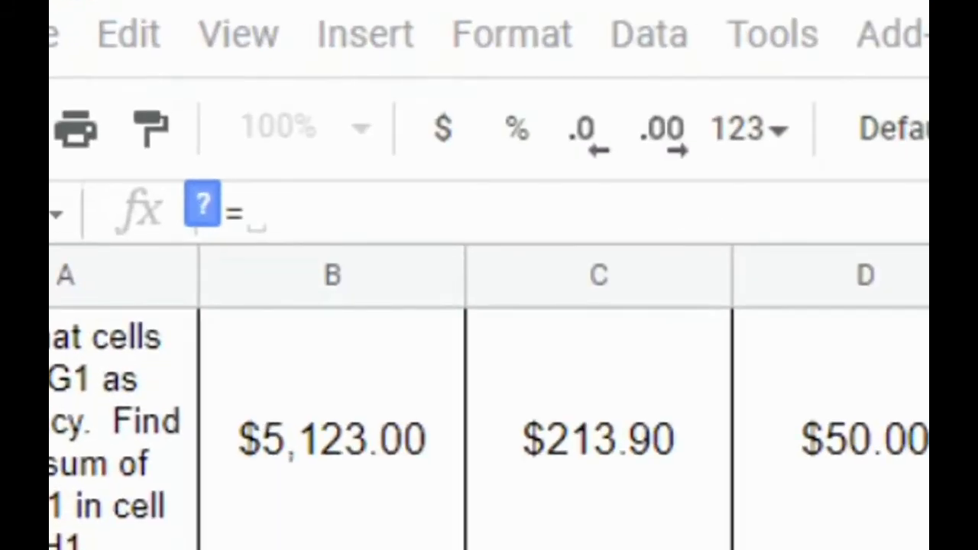
type("sum")
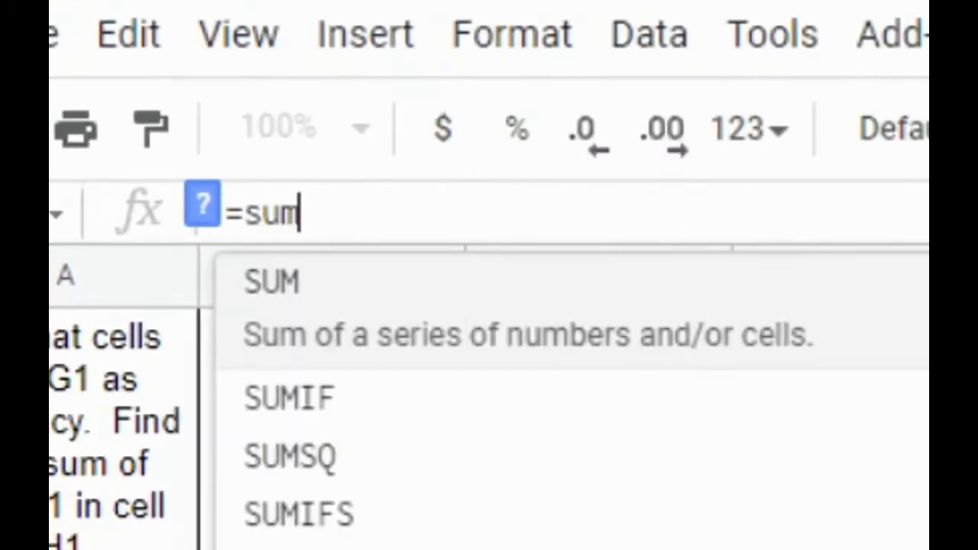
type("(")
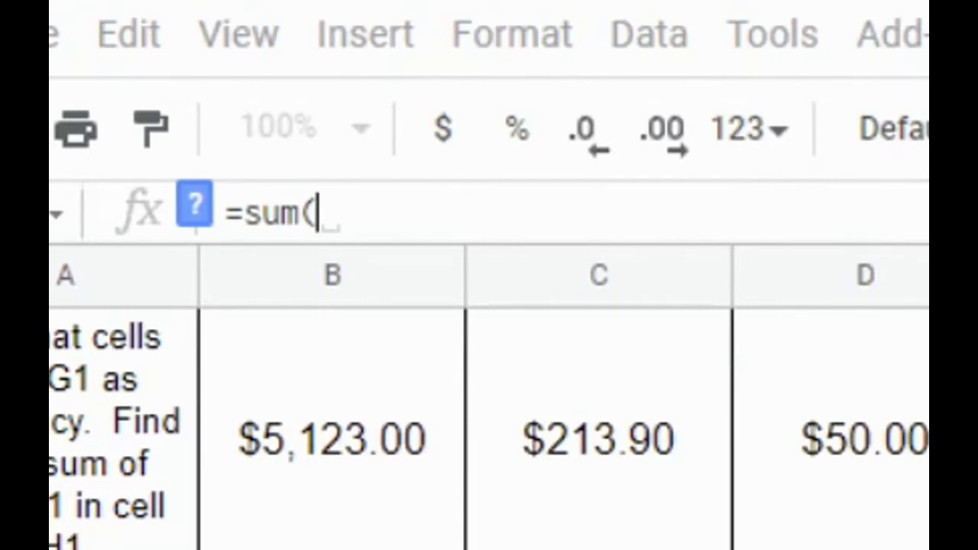
type("B1")
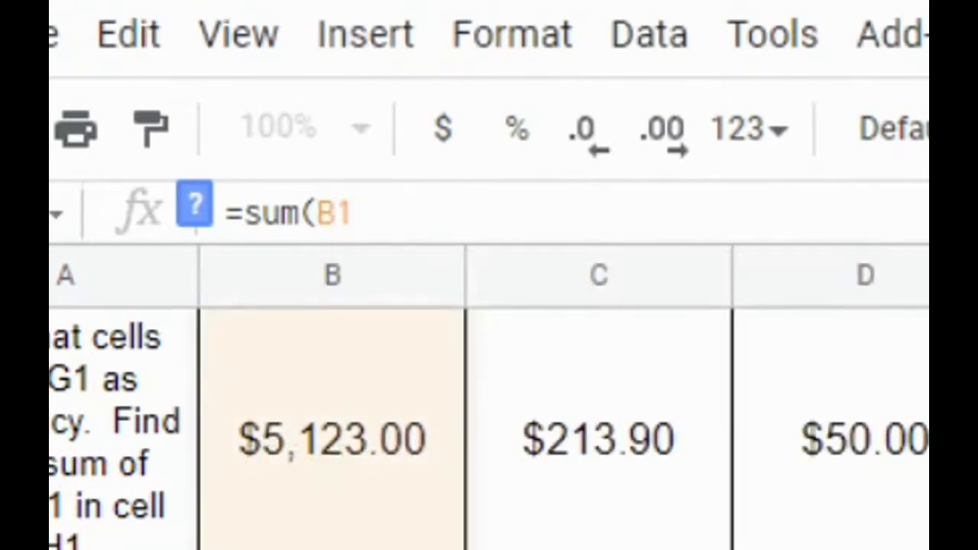
type(":G")
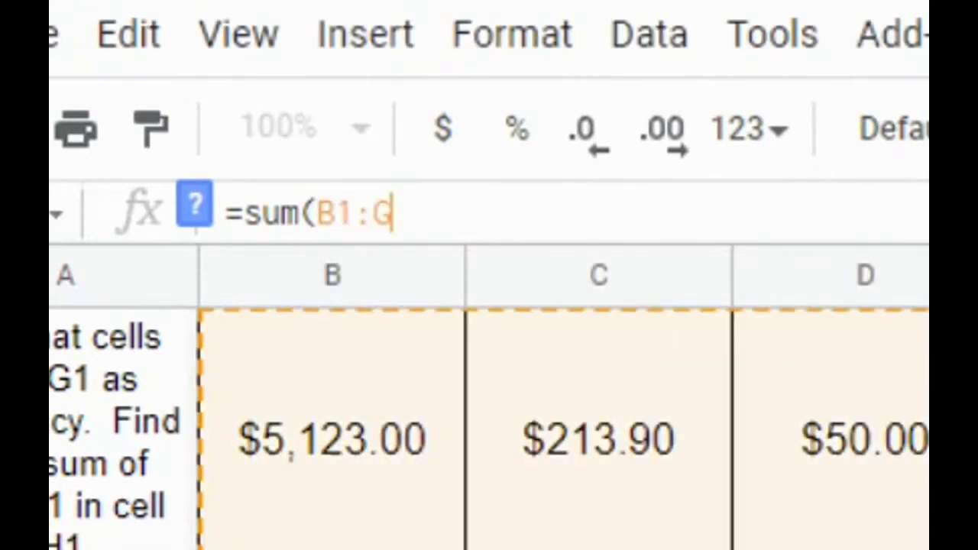
type("1)")
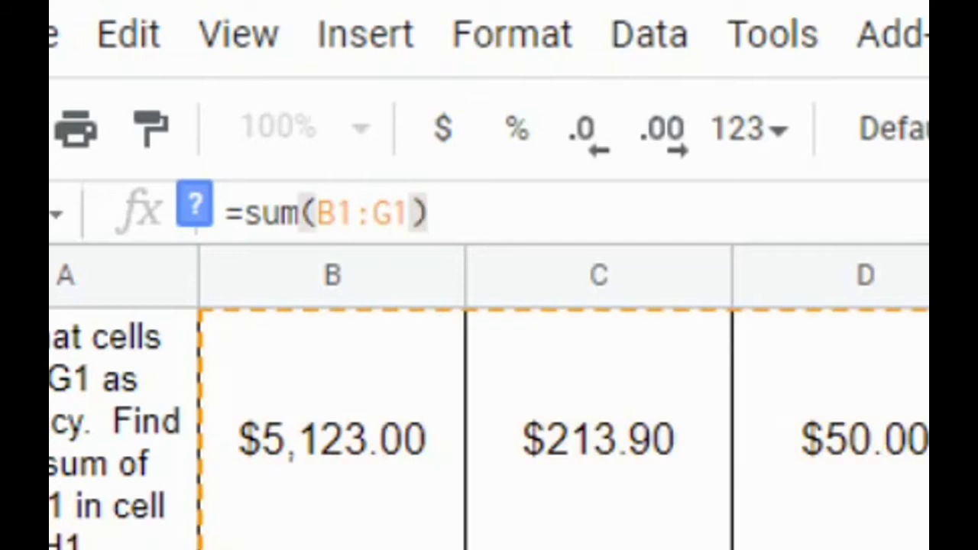
key("Return")
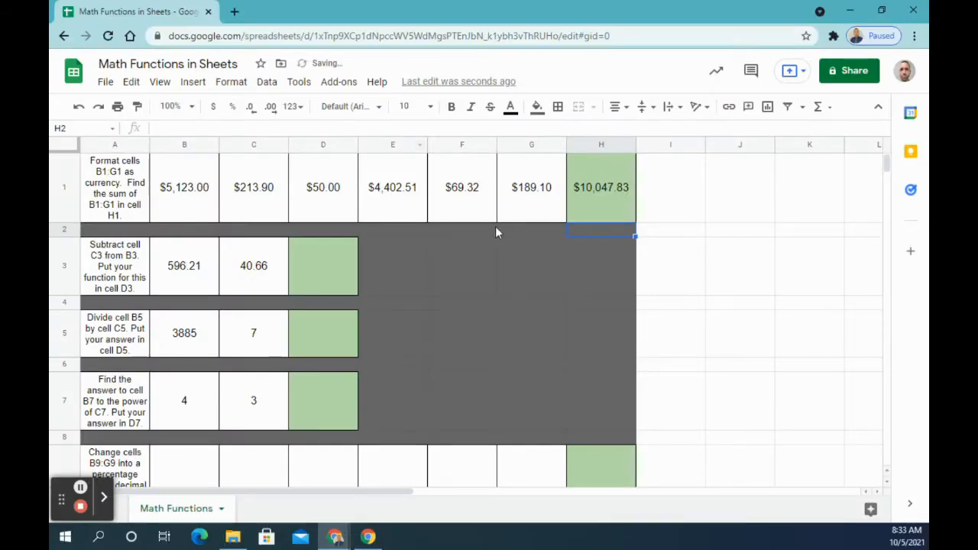
left_click(588, 197)
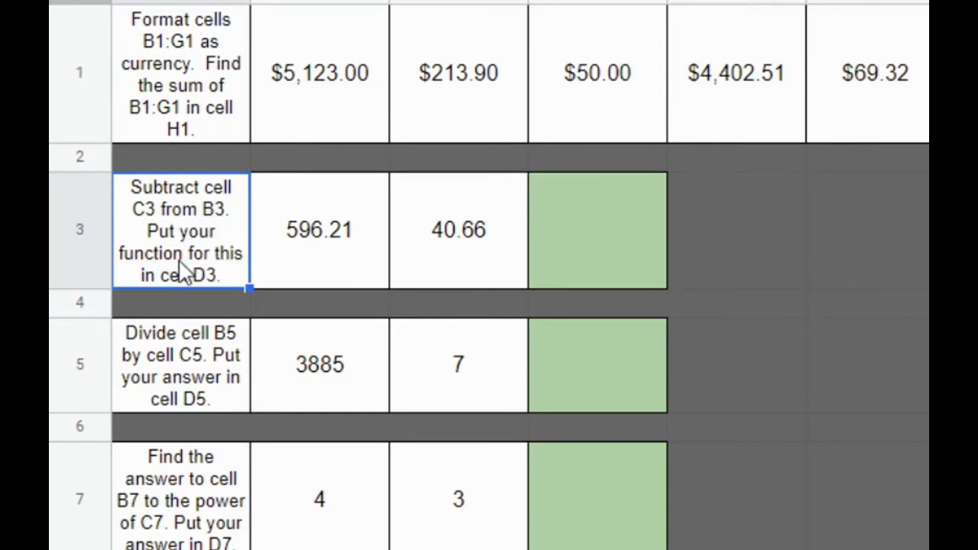
Step: Enter the formula =MINUS(B3,C3) in cell D3 to subtract C3 from B3
left_click(576, 260)
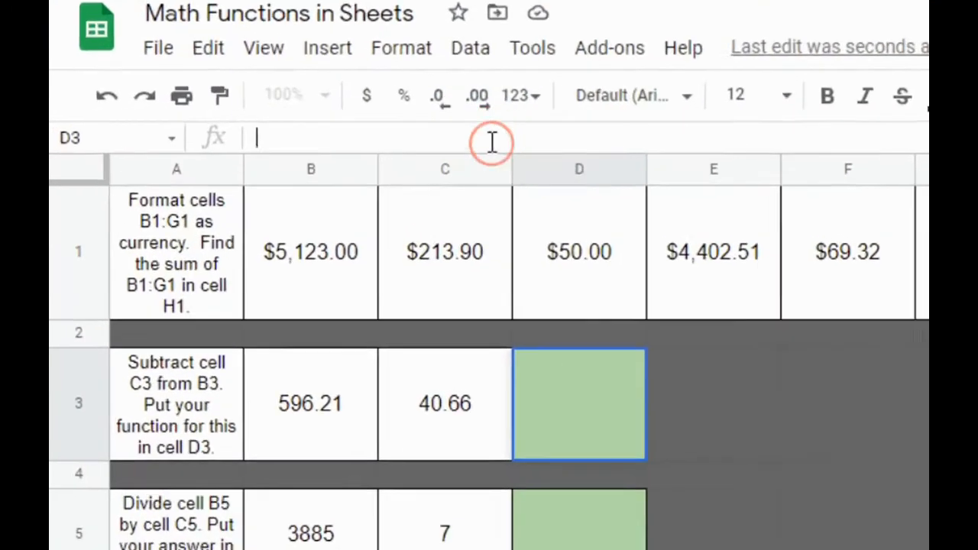
left_click(507, 141)
type("=minus")
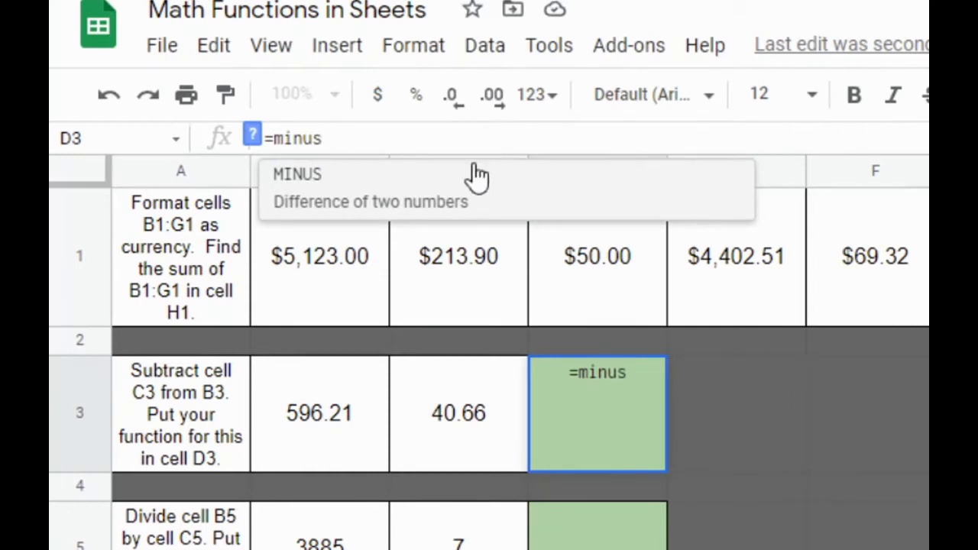
left_click(449, 195)
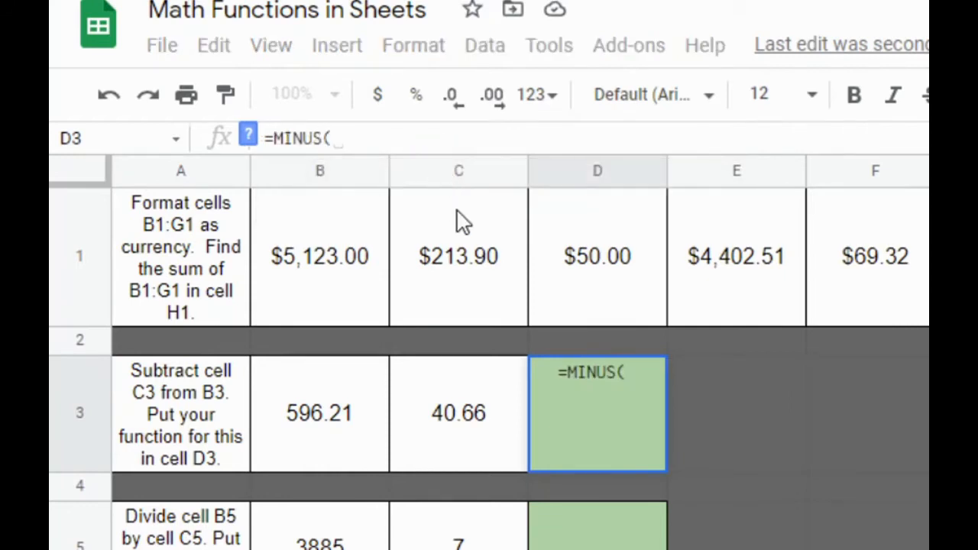
left_click(315, 425)
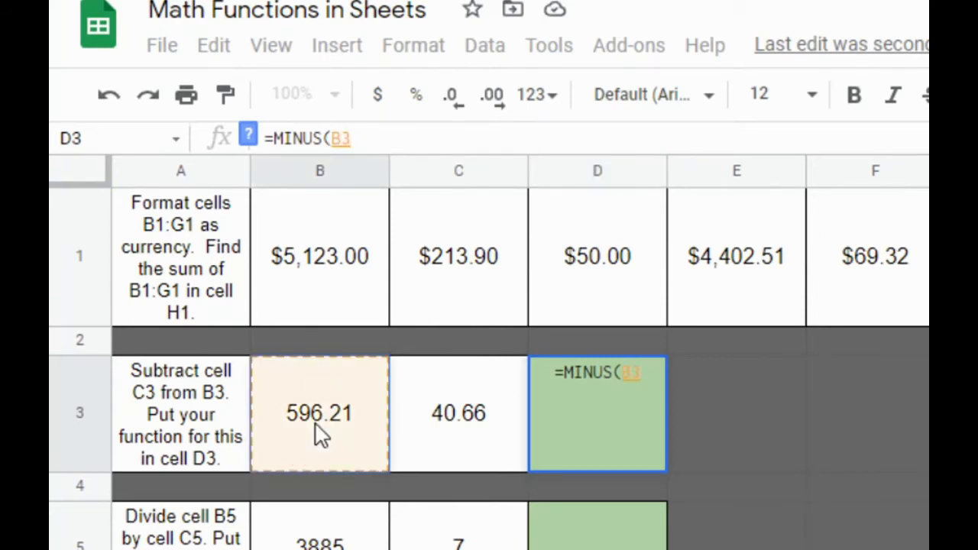
type(",")
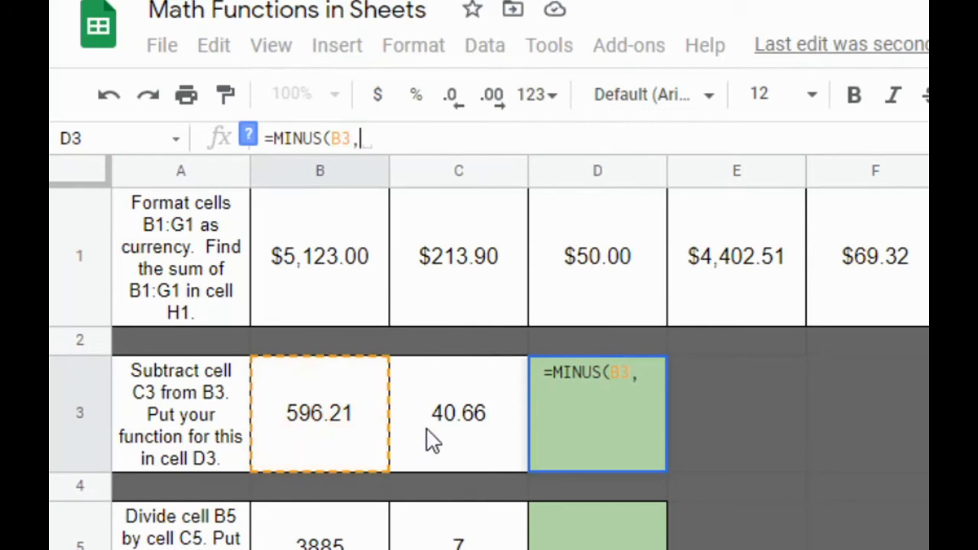
left_click(468, 418)
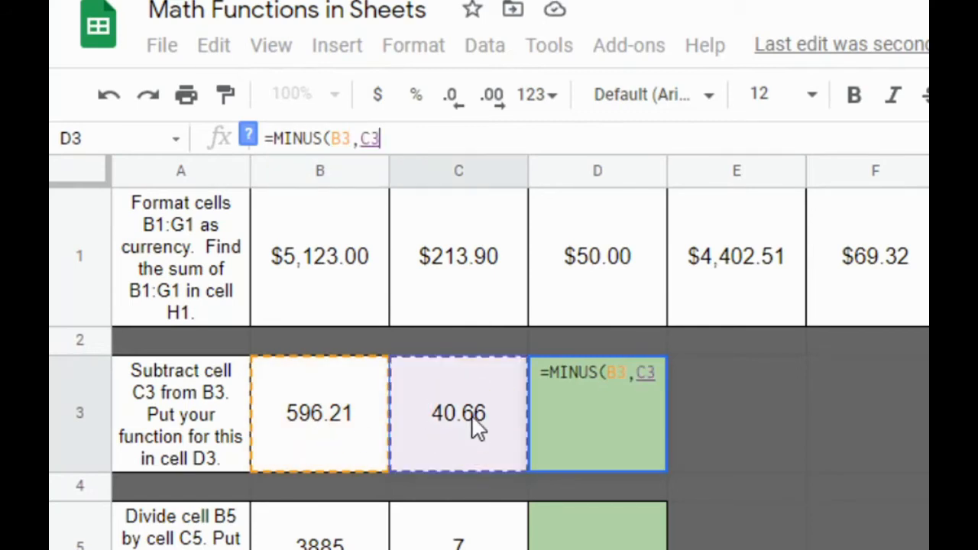
type(")")
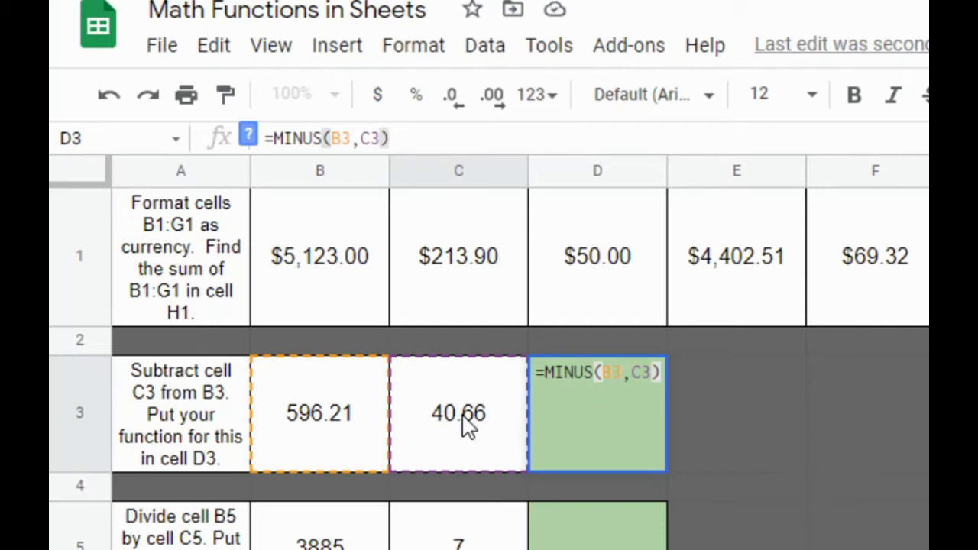
key("Return")
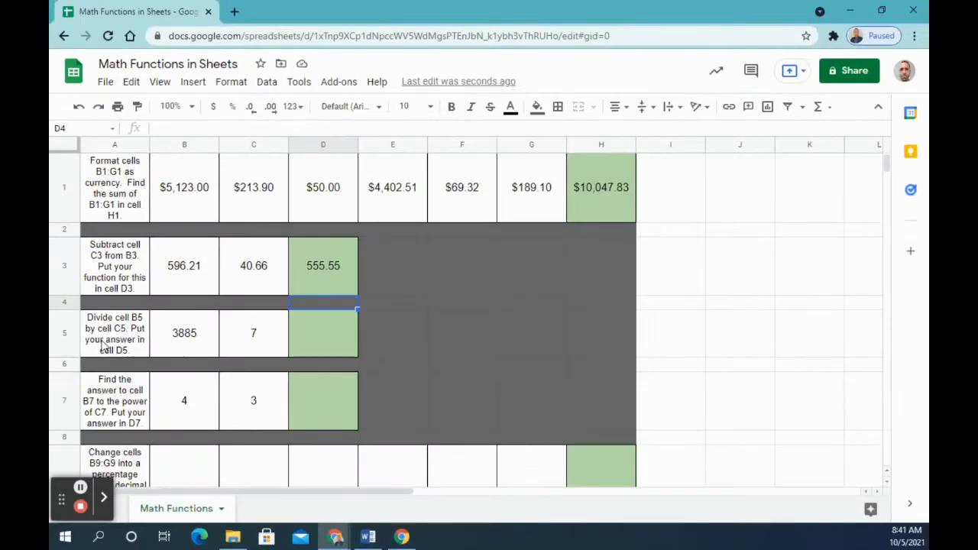
Step: Enter the formula =QUOTIENT(B5,C5) in cell D5 to divide B5 by C5
left_click(103, 347)
scroll(130, 344, "down", 2)
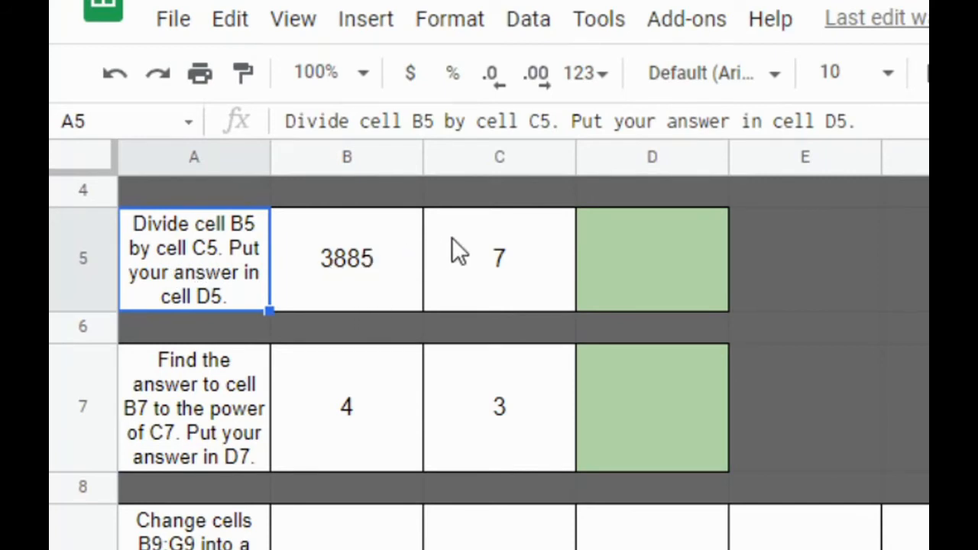
left_click(617, 275)
left_click(497, 124)
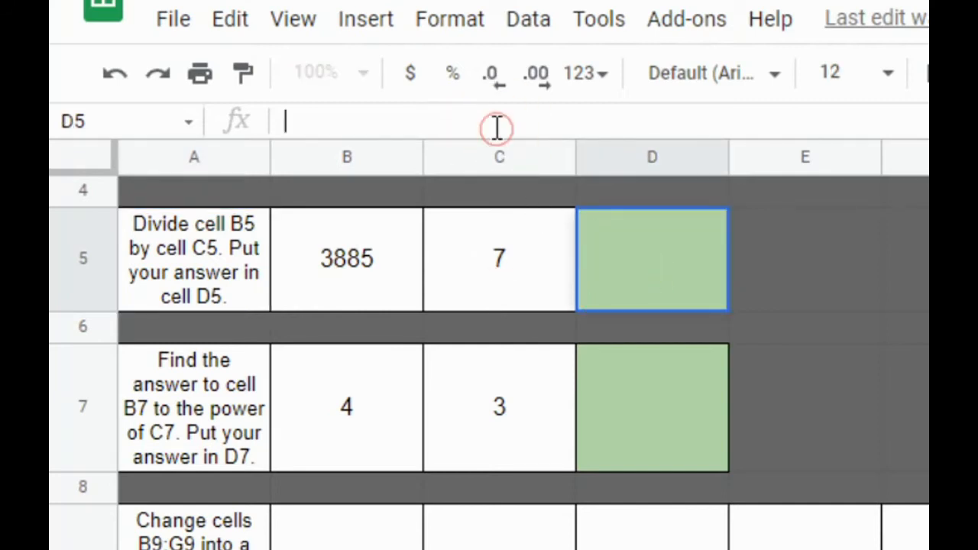
type("=")
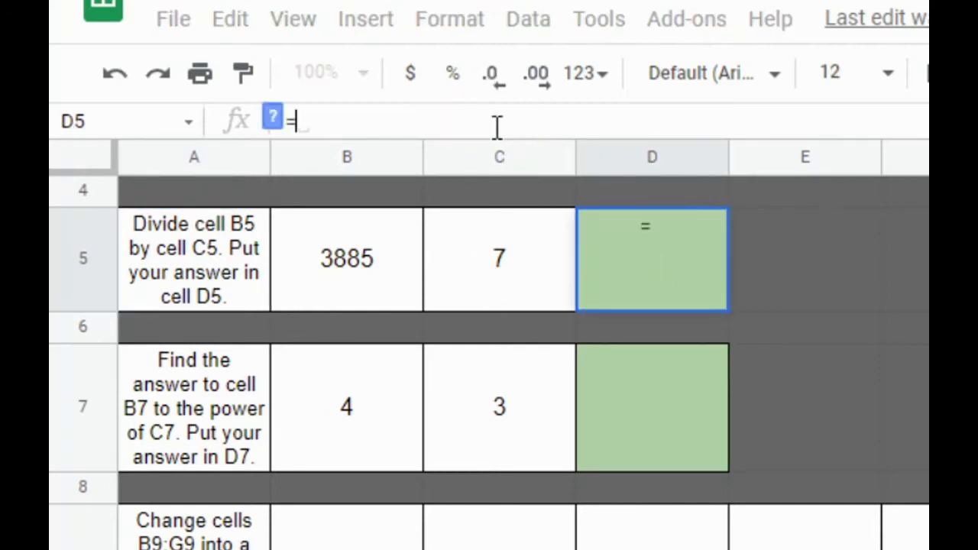
type("quo")
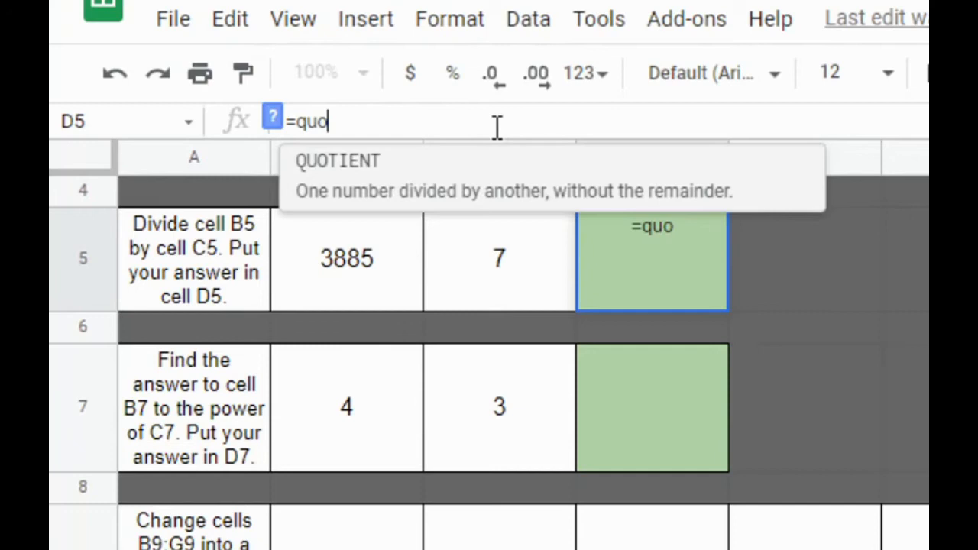
left_click(498, 192)
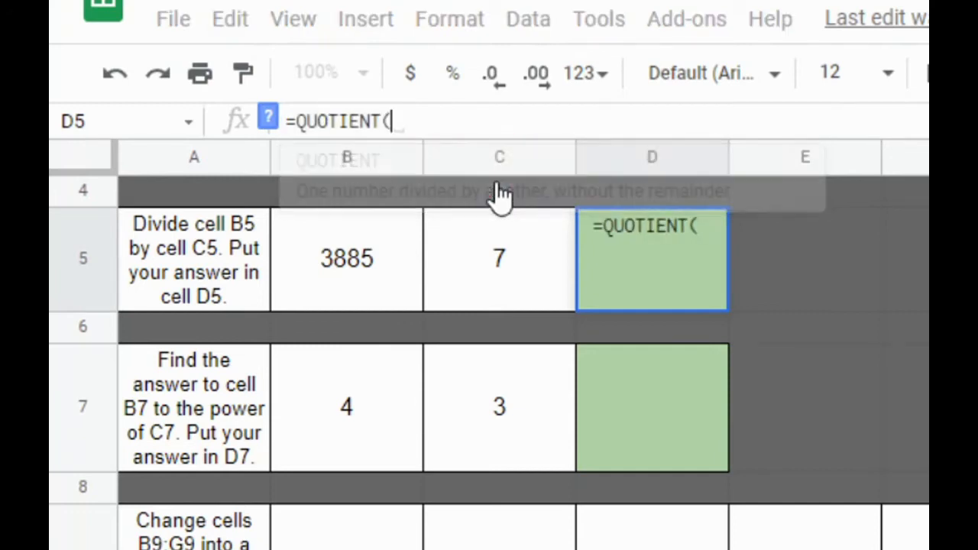
left_click(365, 267)
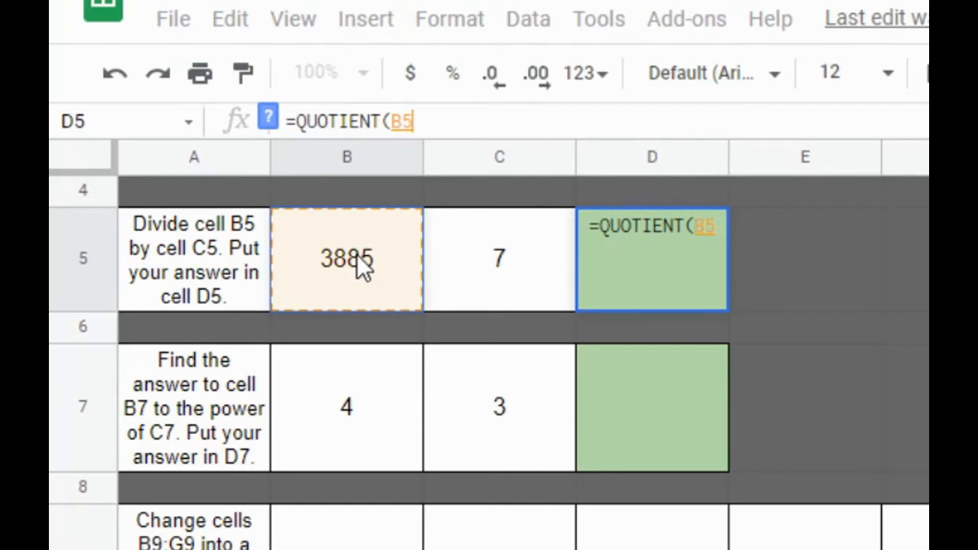
type(",")
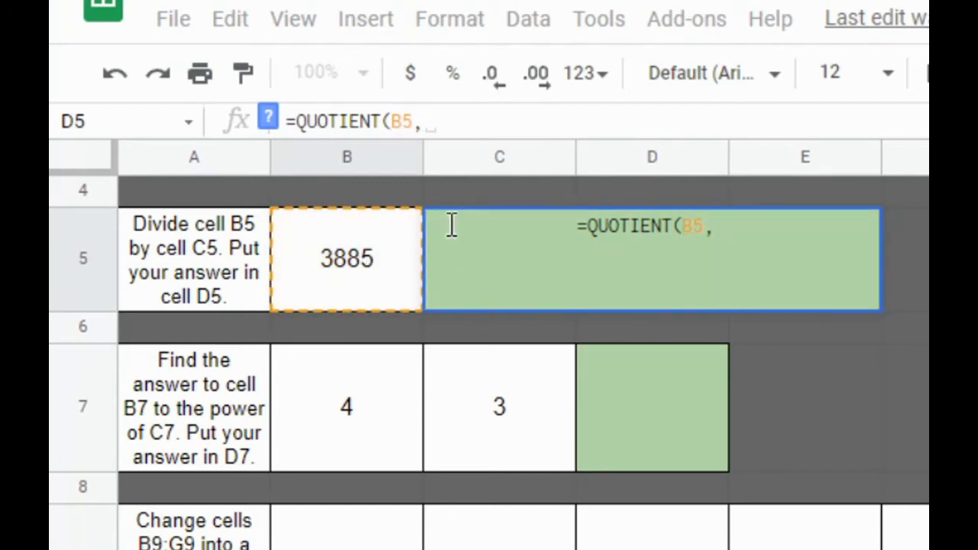
left_click(487, 253)
left_click(487, 253)
left_click(487, 253)
left_click(487, 253)
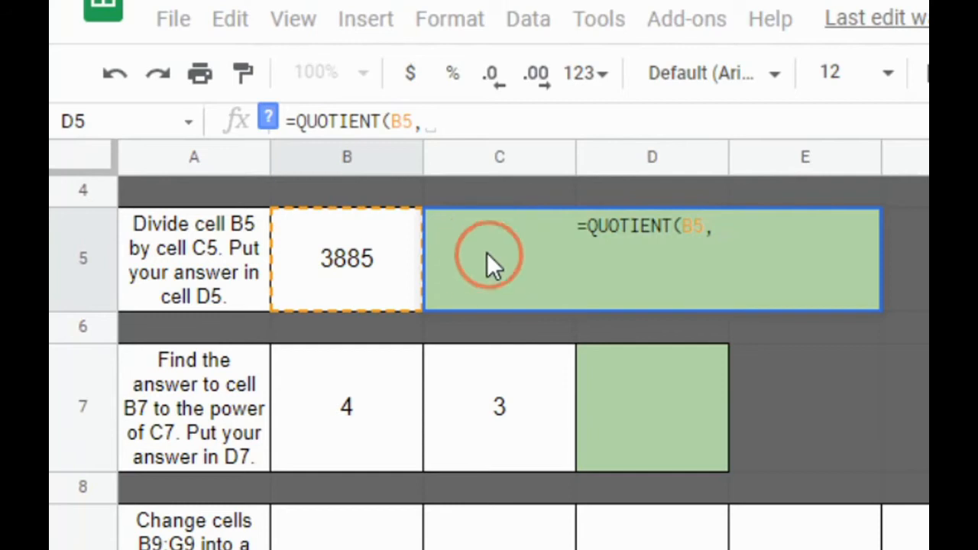
left_click(425, 125)
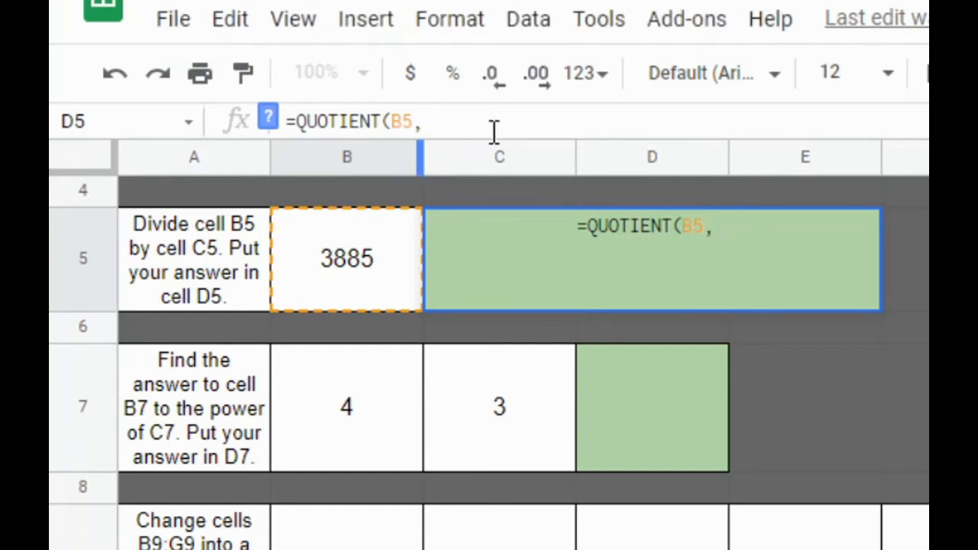
type("C5)")
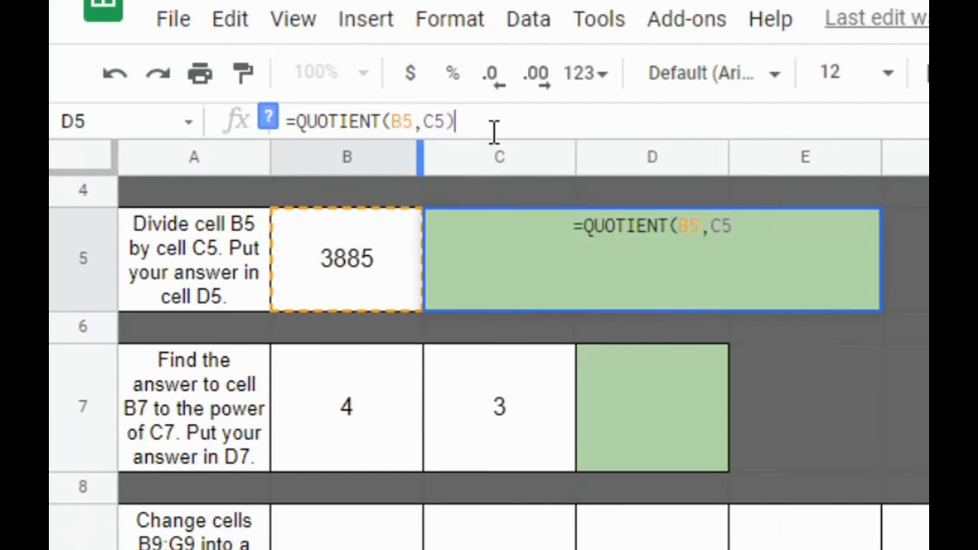
key("Return")
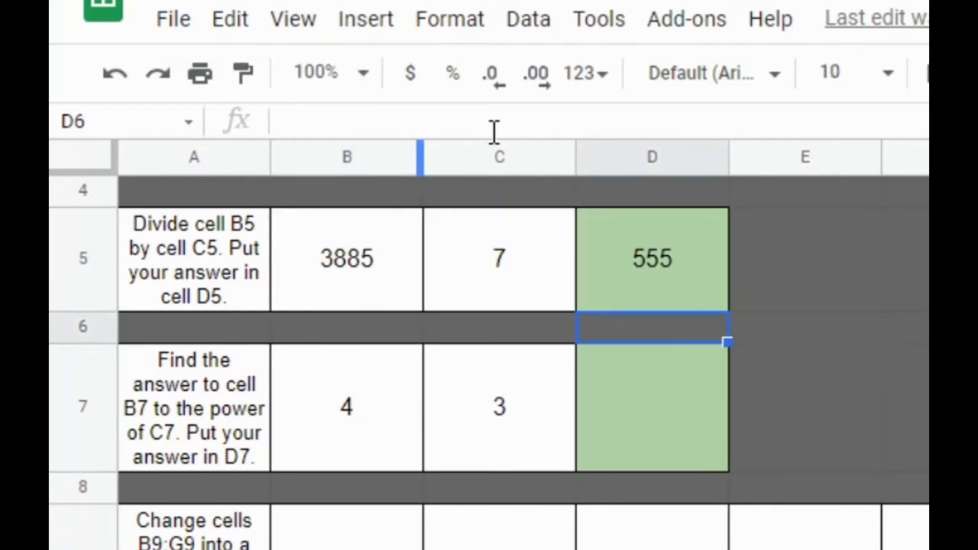
Step: Enter the formula =POWER(B7,C7) in cell D7 to raise B7 to the power of C7
left_click(643, 427)
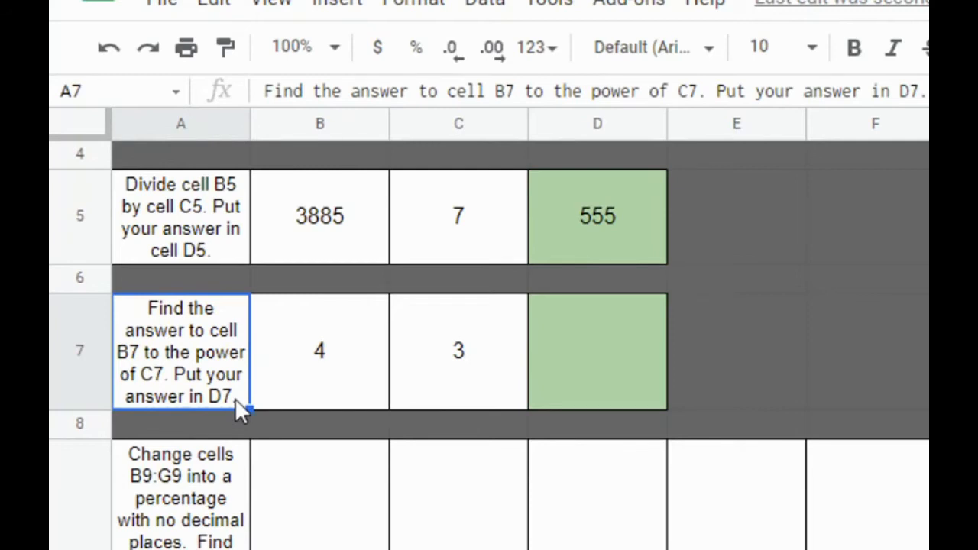
left_click(324, 373)
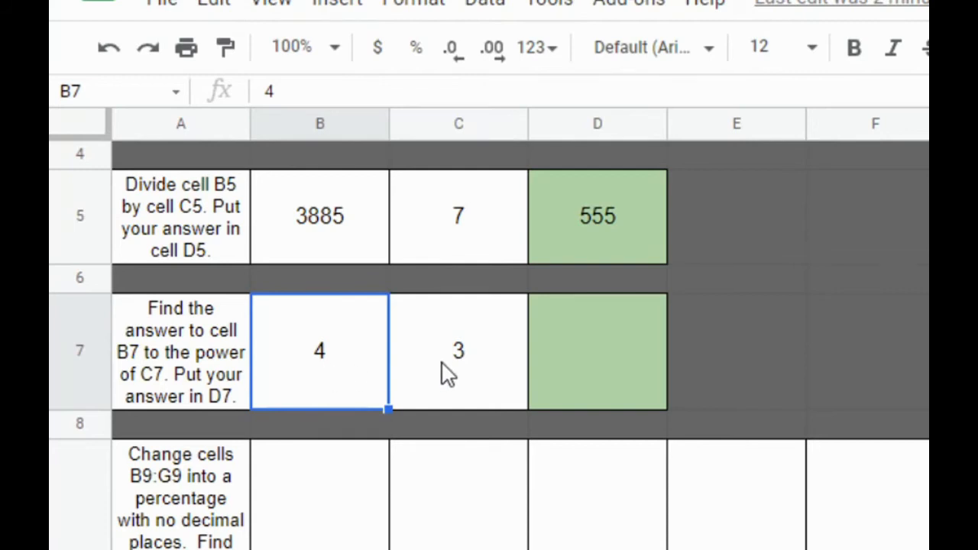
left_click(565, 363)
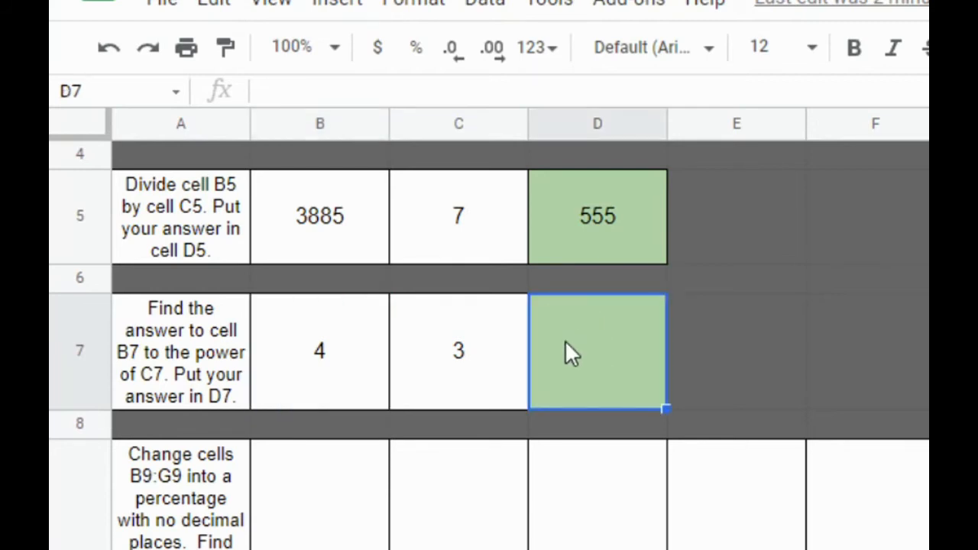
left_click(430, 94)
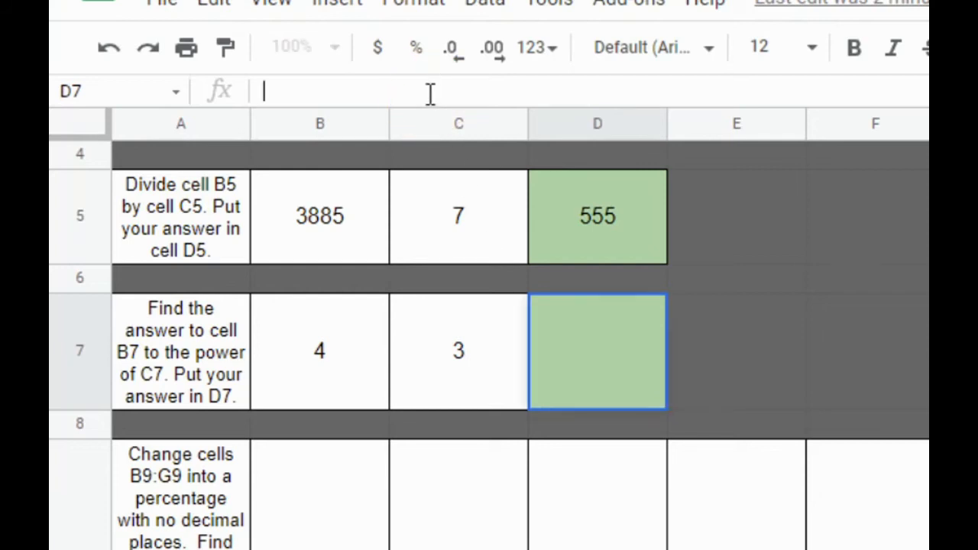
type("=pow")
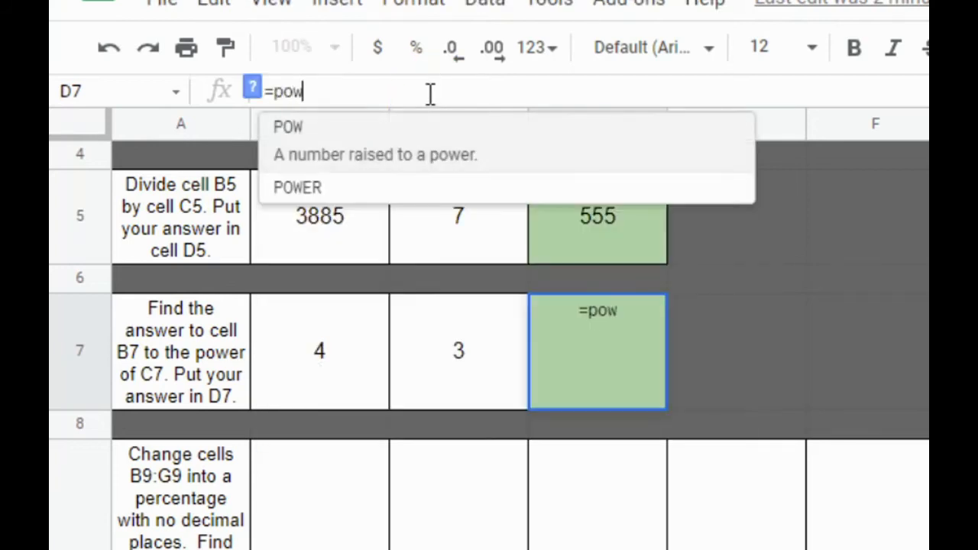
type("er")
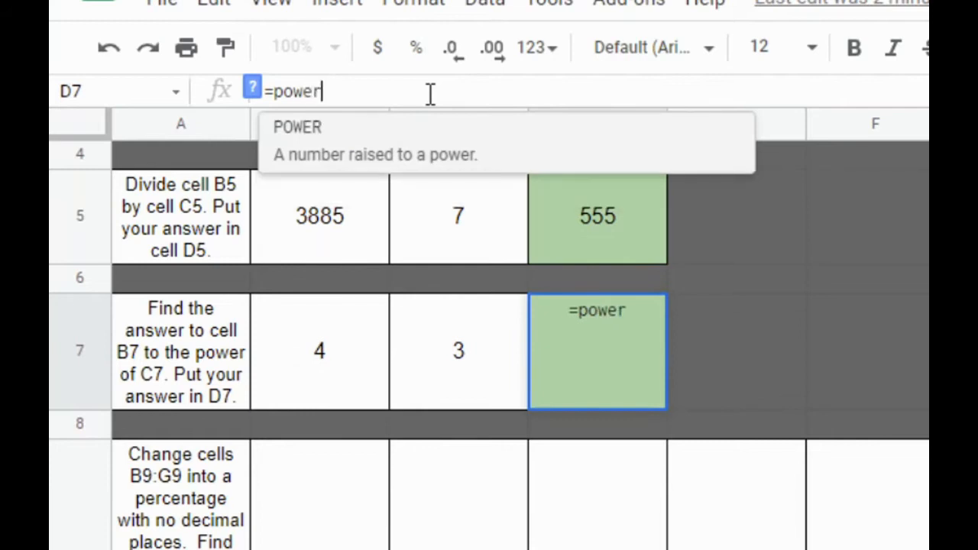
left_click(388, 158)
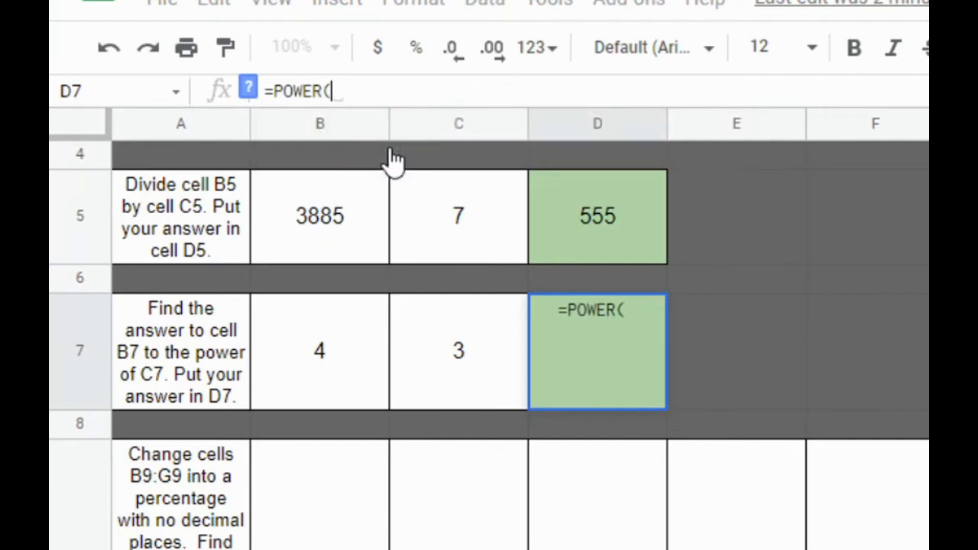
left_click(324, 345)
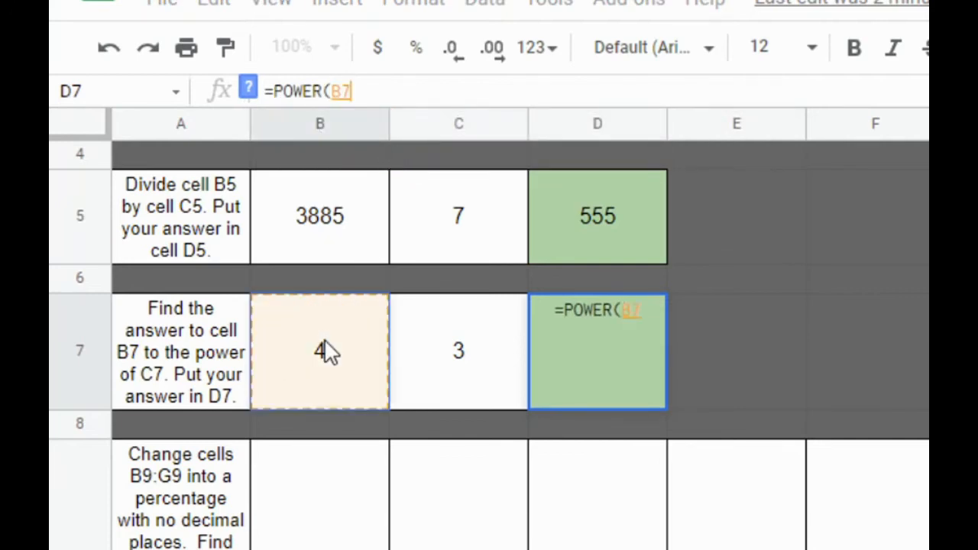
type(",")
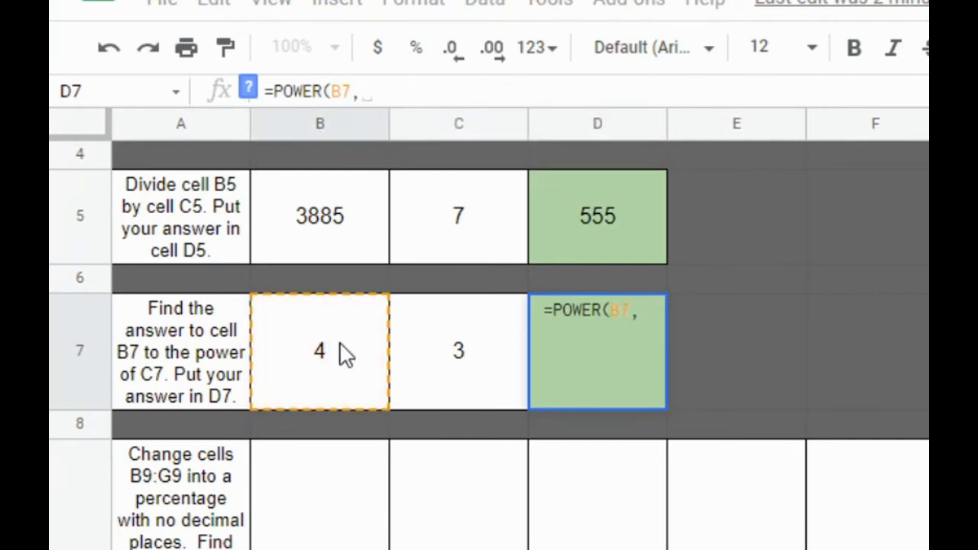
left_click(440, 353)
type(")")
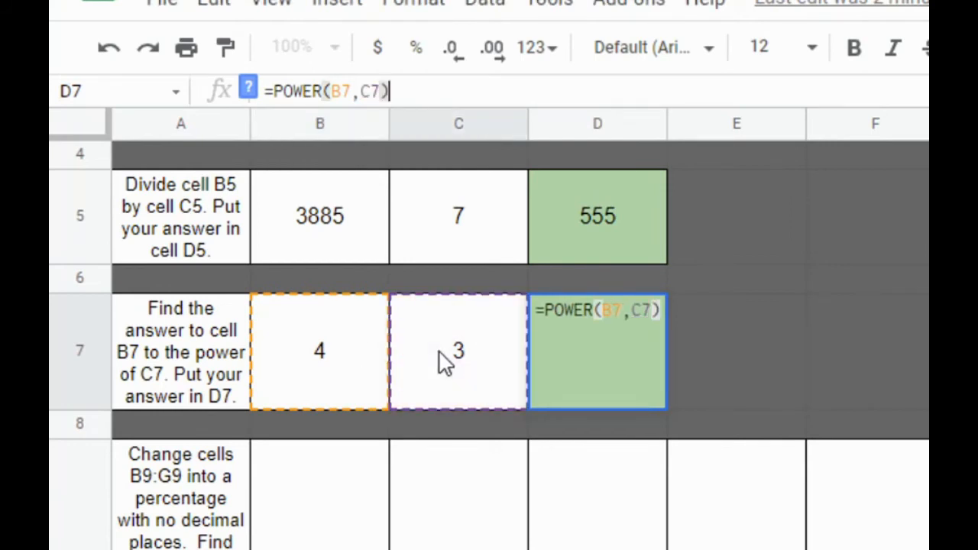
key("Return")
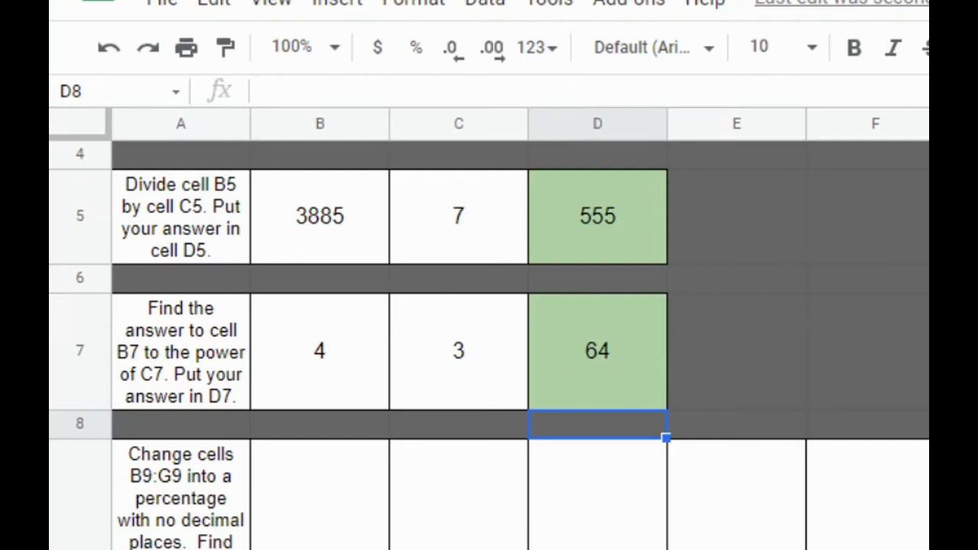
Step: Format the range B9:G9 as percentages with no decimal places
scroll(489, 344, "down", 2)
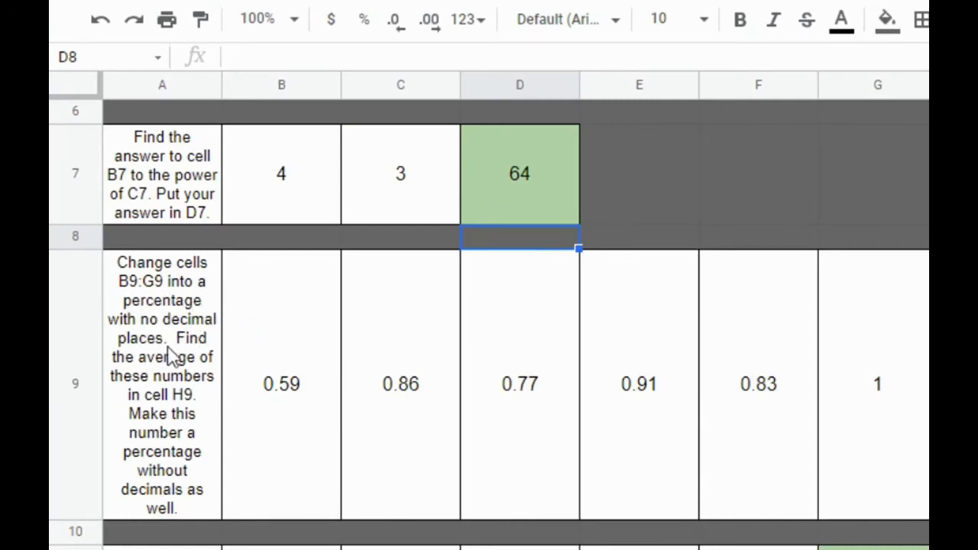
left_click(297, 394)
left_click_drag(296, 393, 862, 401)
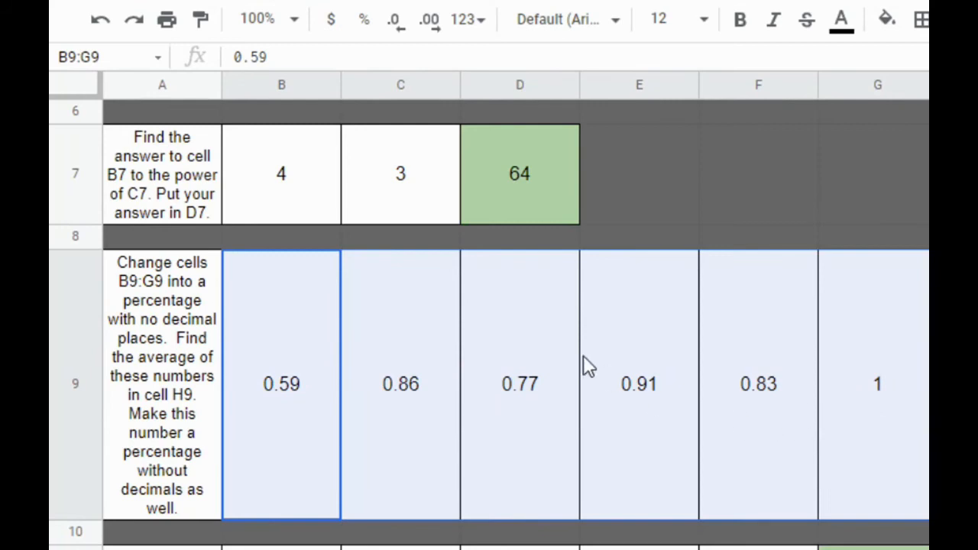
left_click(364, 30)
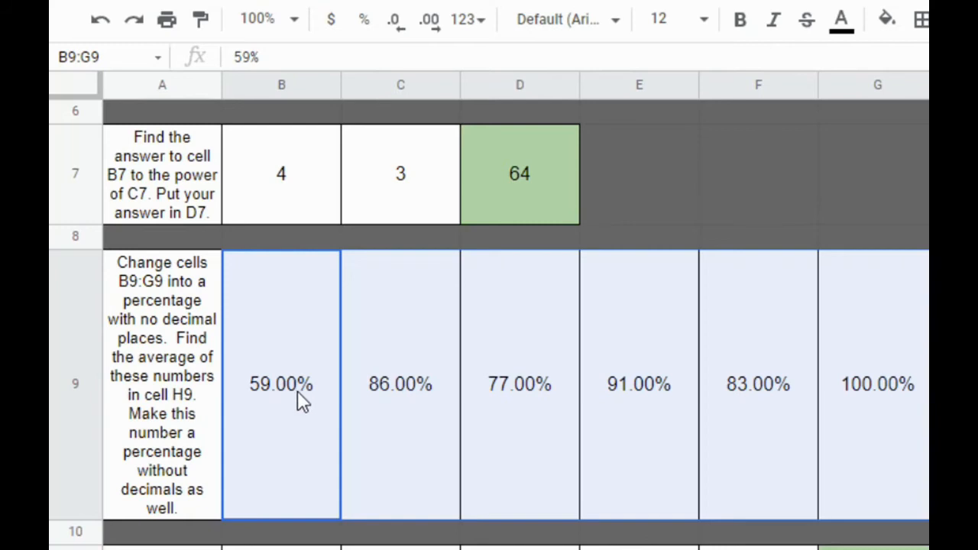
left_click(397, 25)
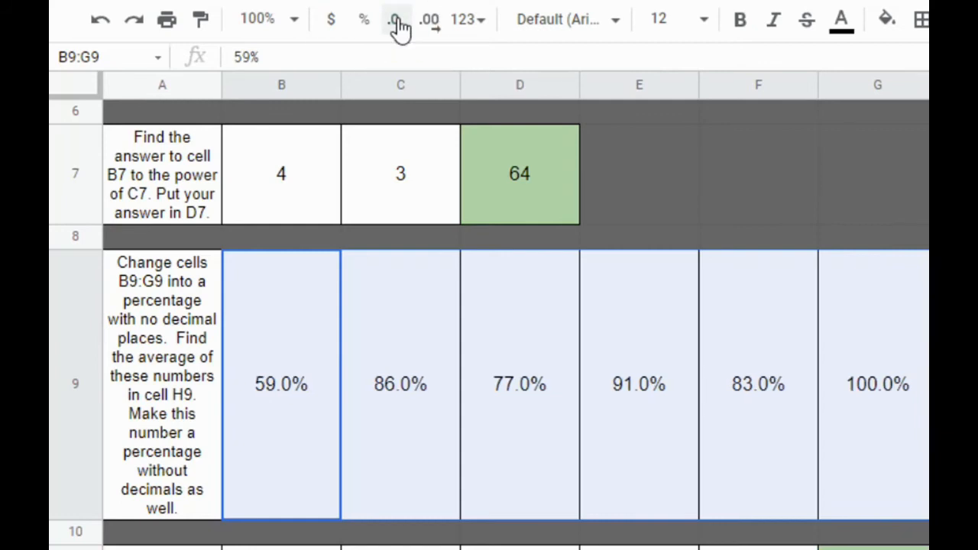
left_click(397, 25)
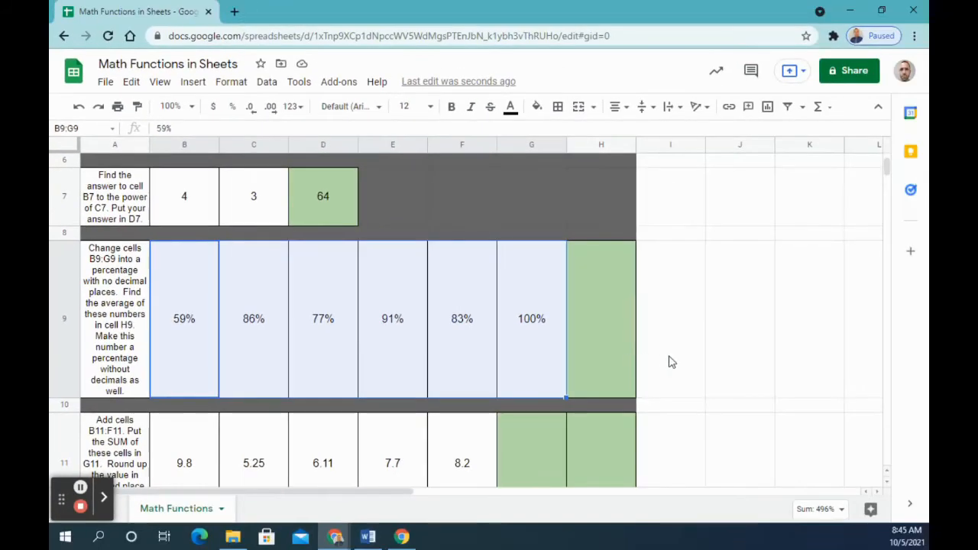
Step: Calculate the average of B9:G9 in cell H9 with the AVERAGE function
left_click(621, 338)
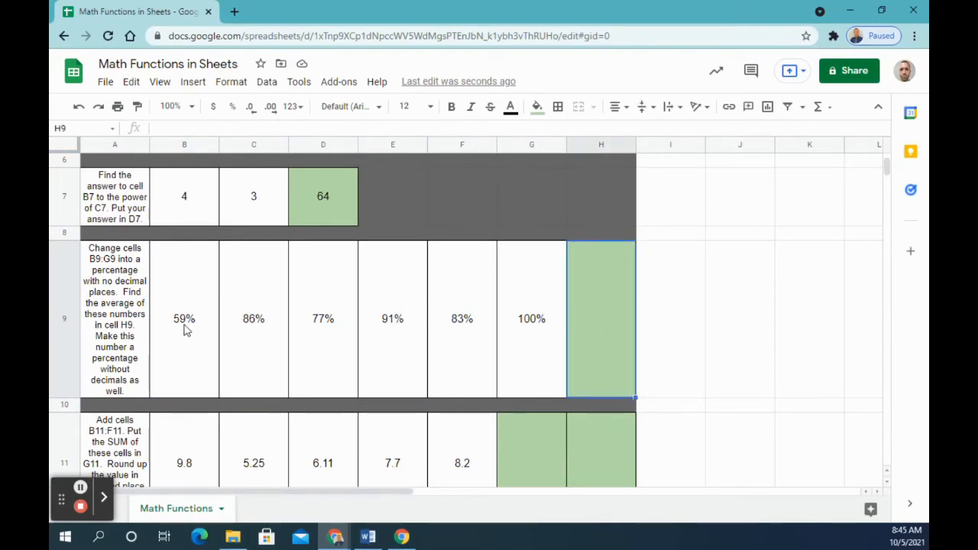
mouse_move(184, 329)
left_mouse_down()
mouse_move(486, 346)
mouse_move(176, 336)
mouse_move(192, 343)
mouse_move(564, 356)
mouse_move(527, 352)
left_mouse_up()
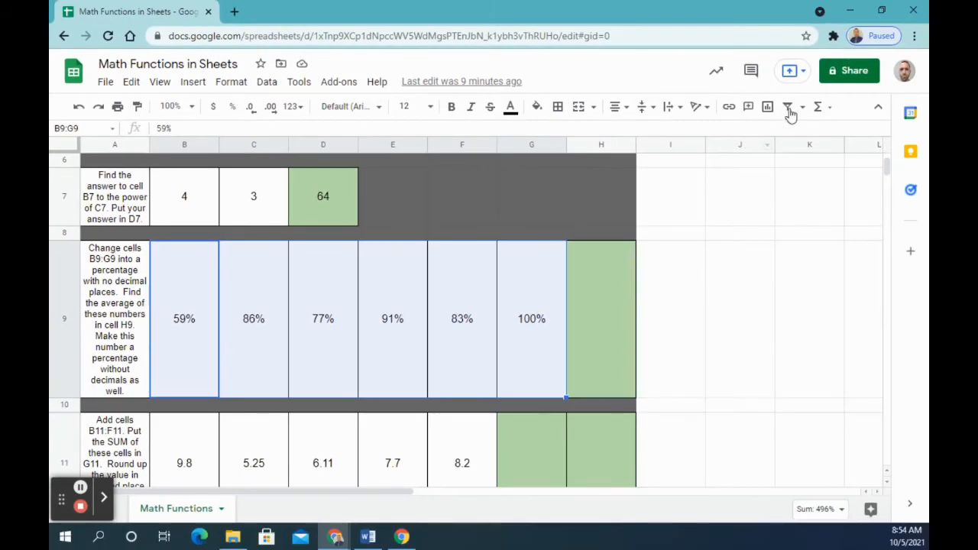
left_click(818, 108)
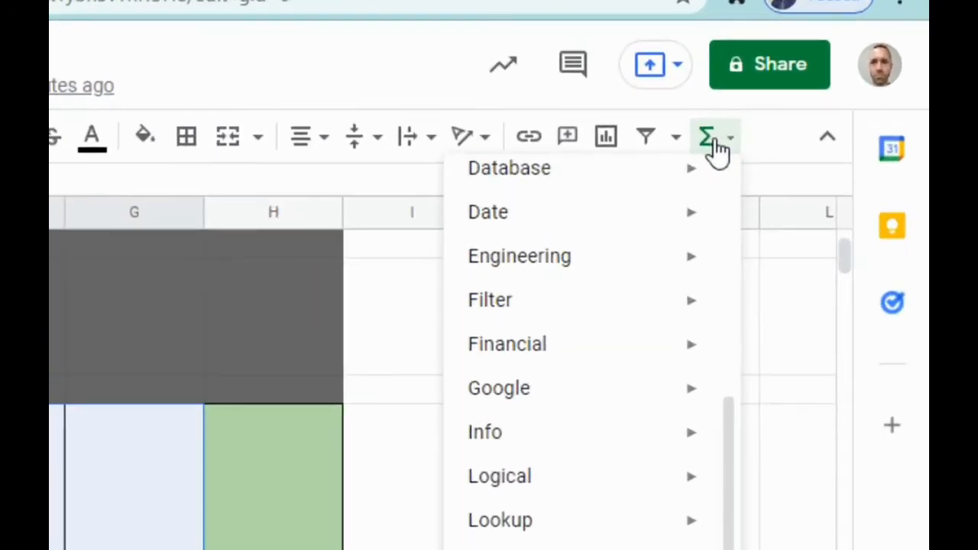
left_click_drag(736, 427, 716, 157)
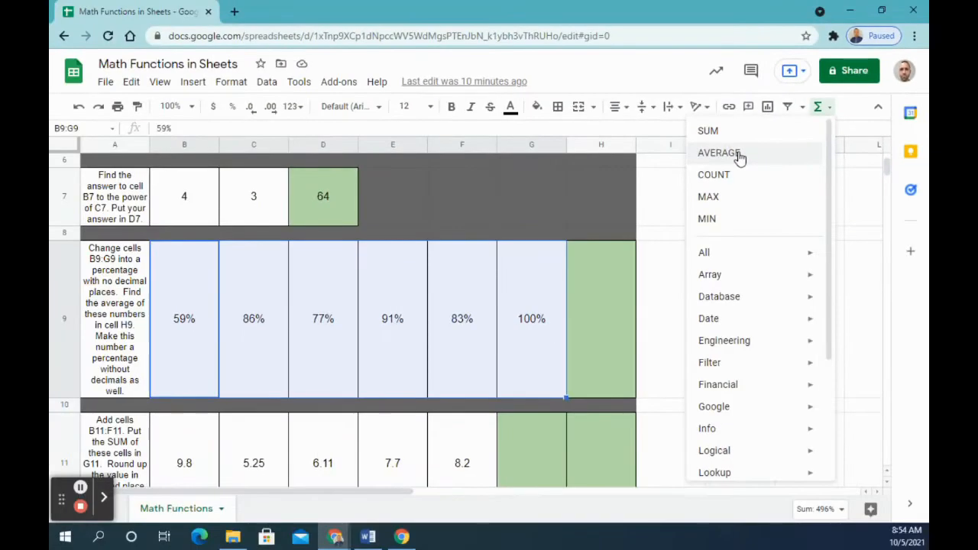
left_click(547, 223)
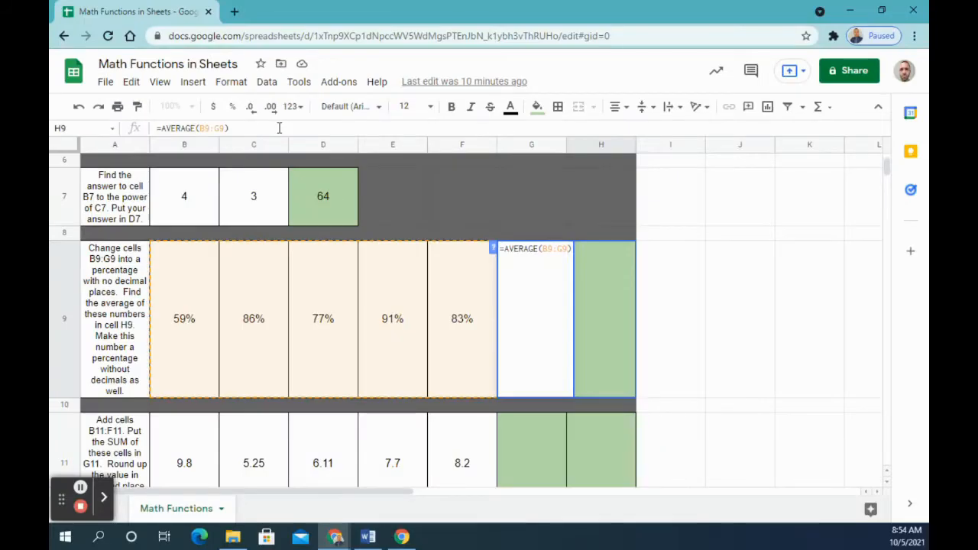
key("Return")
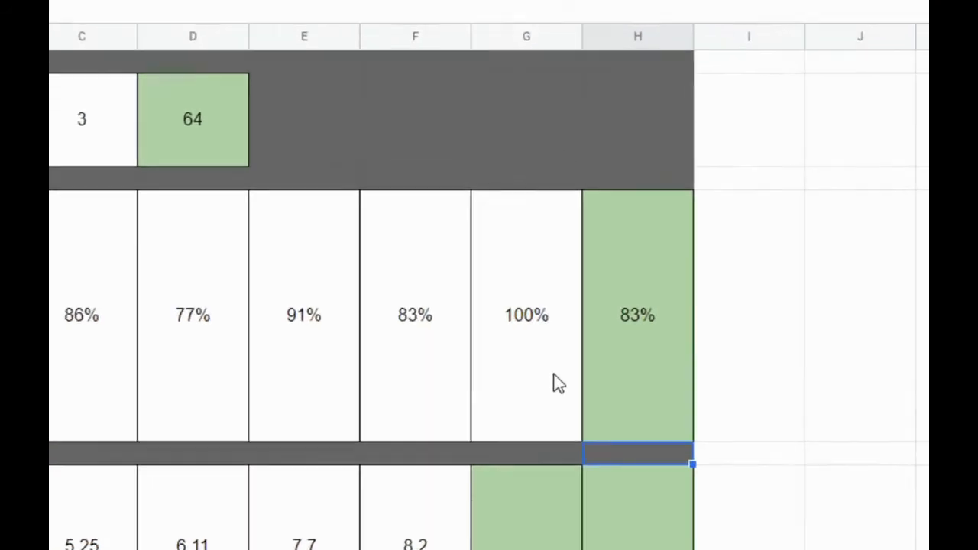
left_click(602, 343)
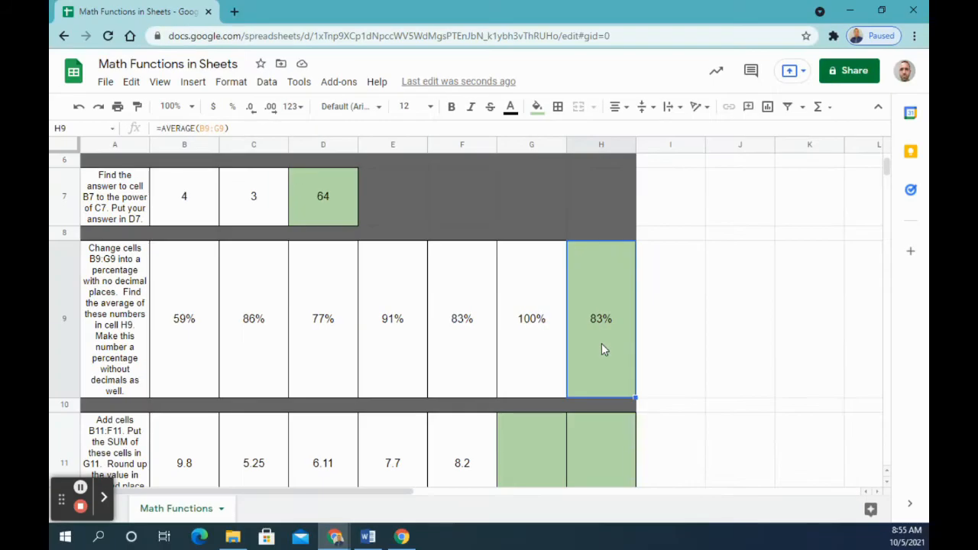
Step: Add up the range B11:F11 with the SUM function, placing the total in cell G11
scroll(595, 362, "down", 5)
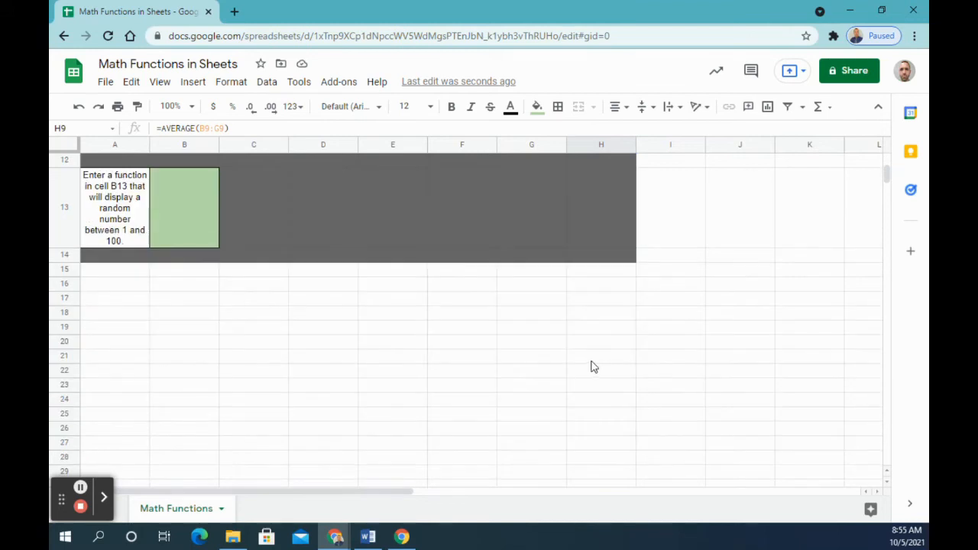
scroll(590, 366, "up", 2)
scroll(642, 350, "up", 2)
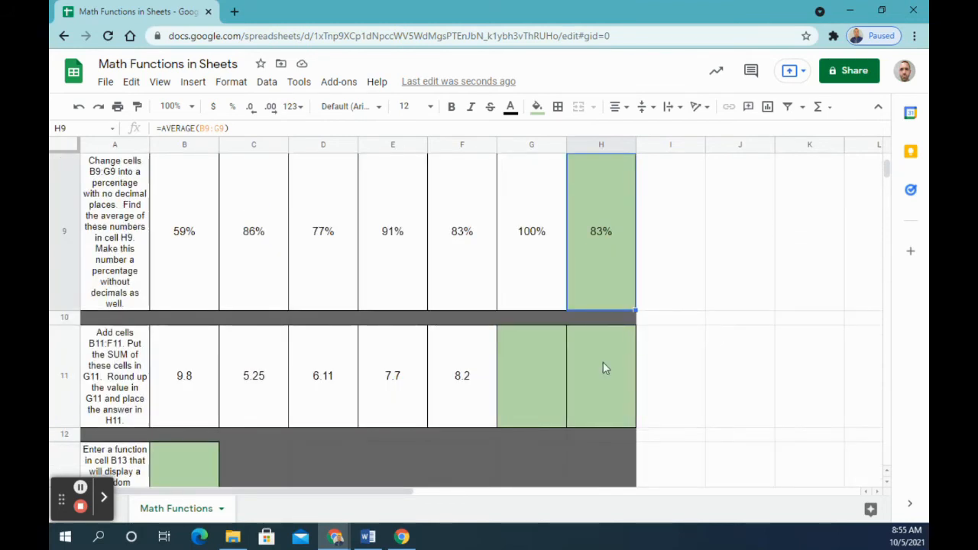
left_click(888, 171)
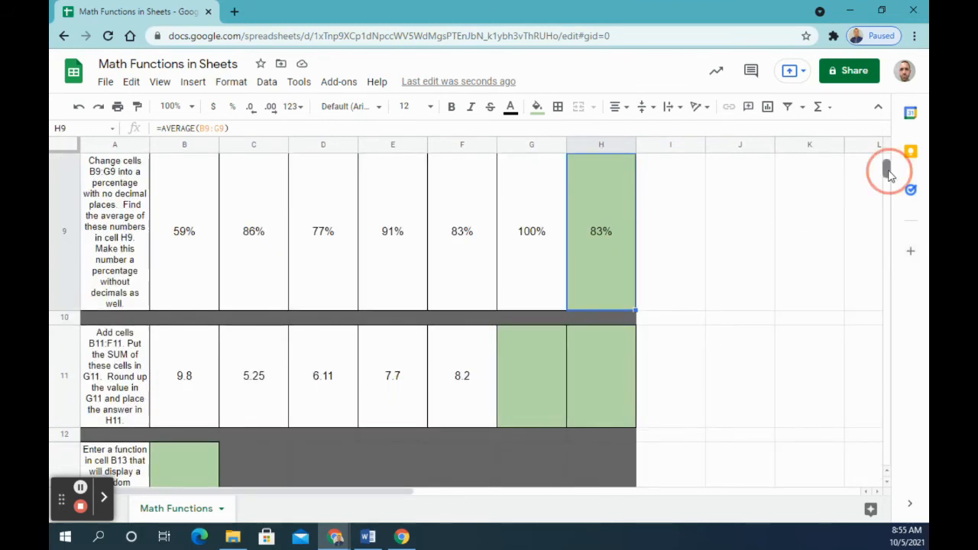
left_click_drag(889, 177, 886, 182)
scroll(758, 224, "up", 4)
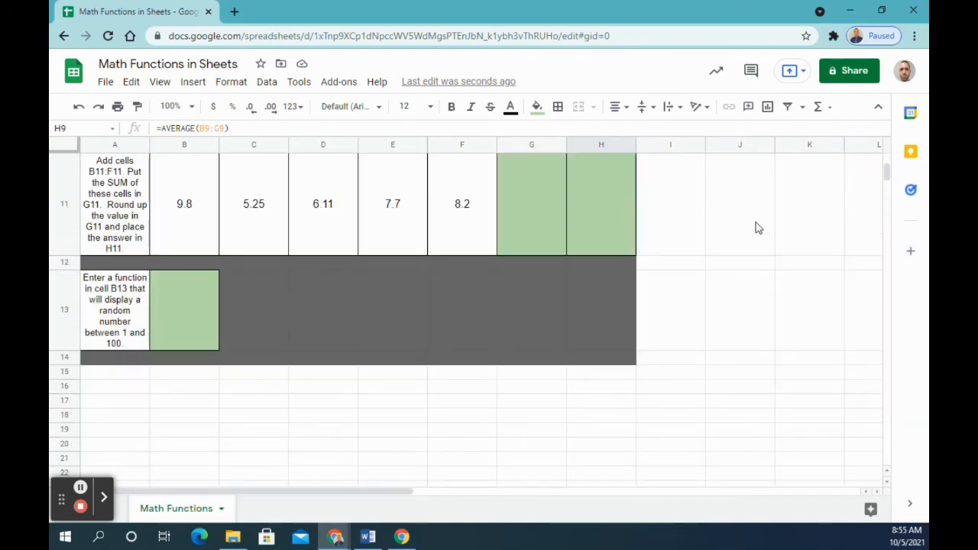
scroll(670, 278, "down", 2)
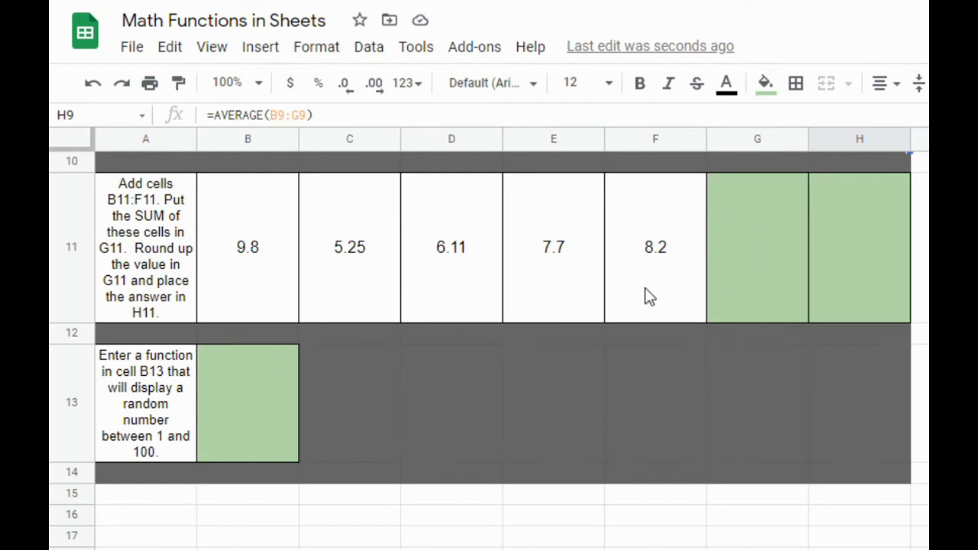
left_click_drag(269, 256, 646, 257)
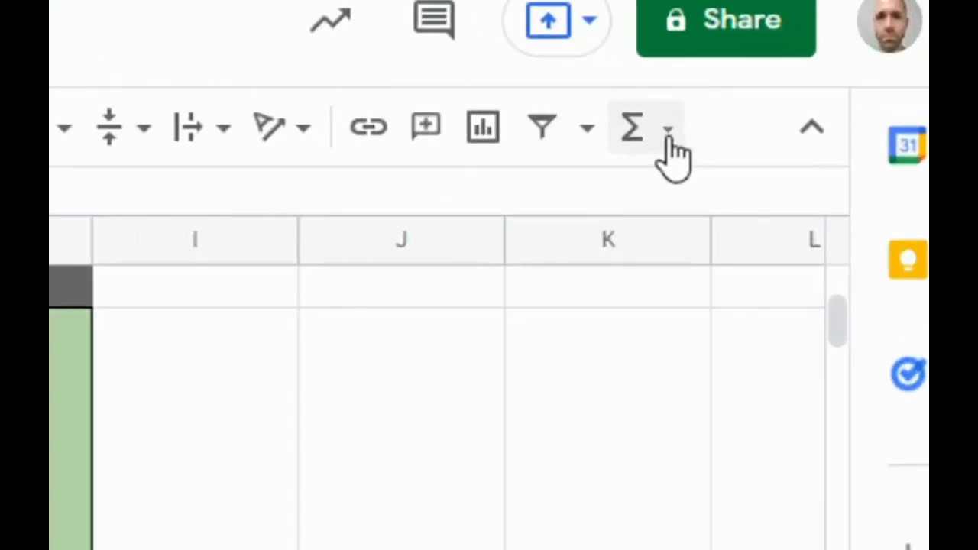
left_click(830, 111)
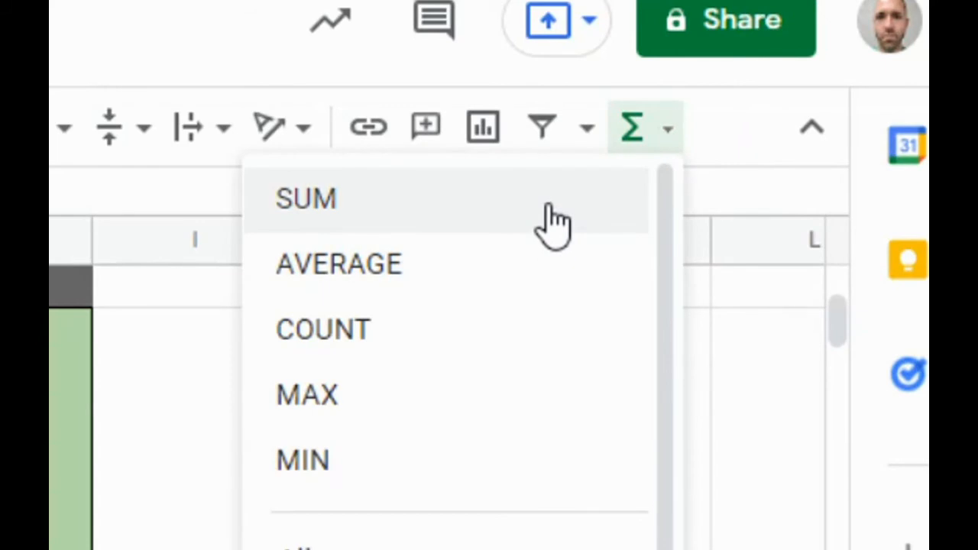
left_click(550, 207)
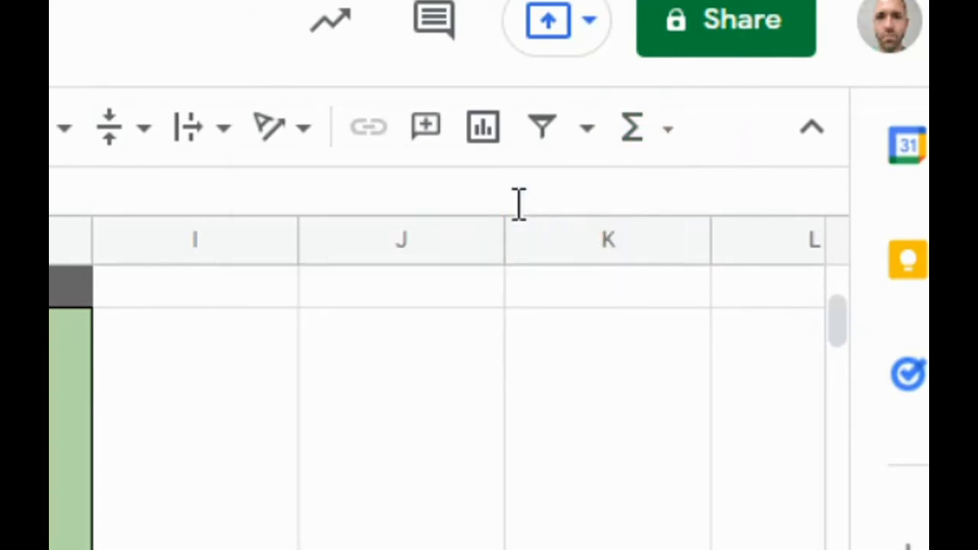
key("Return")
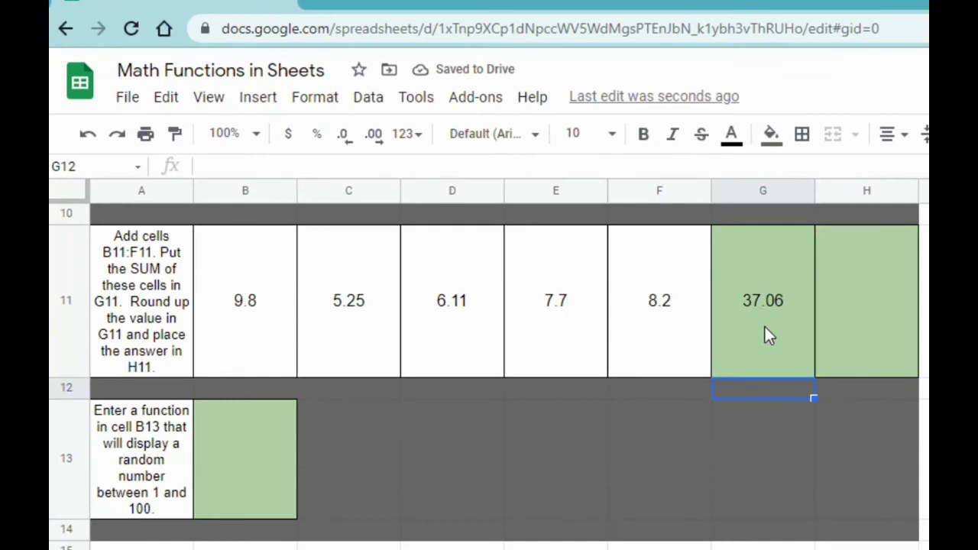
left_click(765, 326)
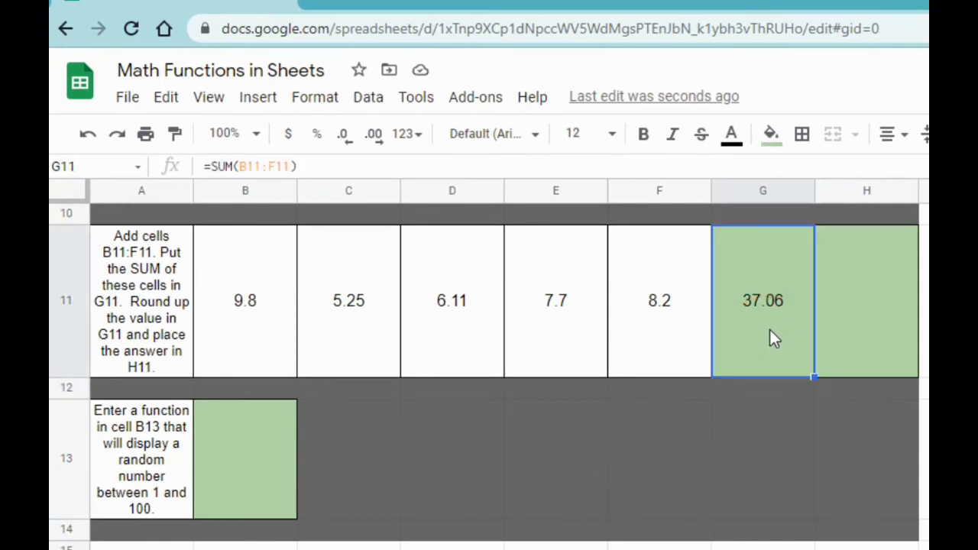
Step: Enter the formula =ROUNDUP(G11) in cell H11 to round up the sum
left_click(853, 313)
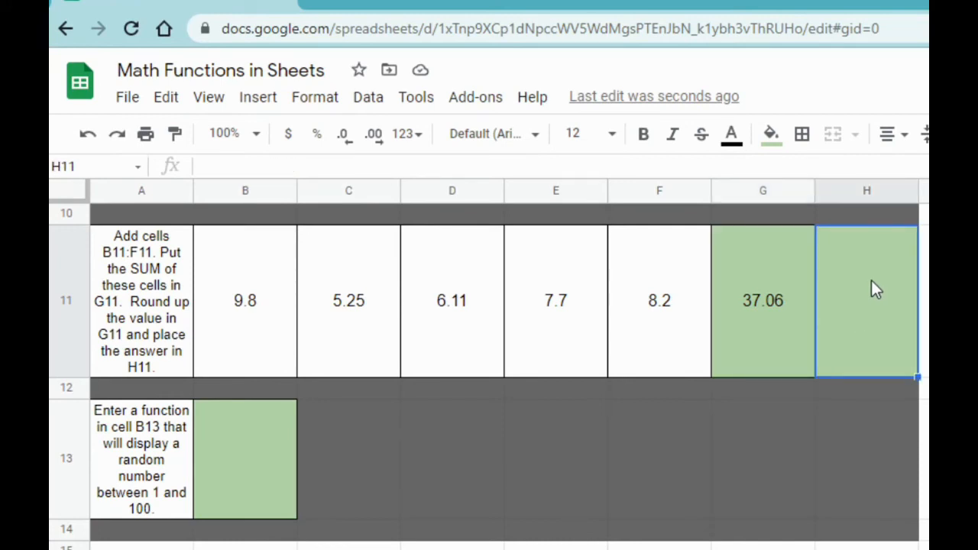
left_click(621, 165)
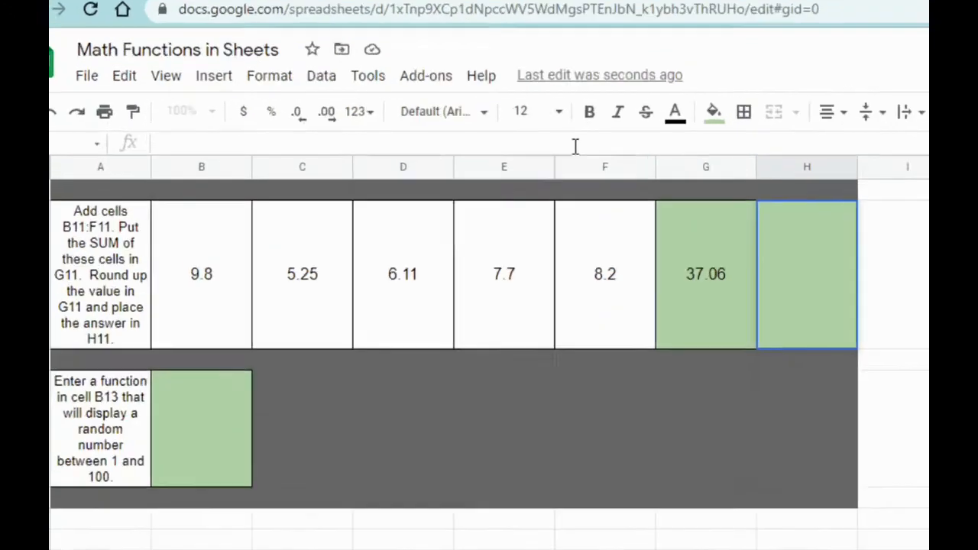
type("=round")
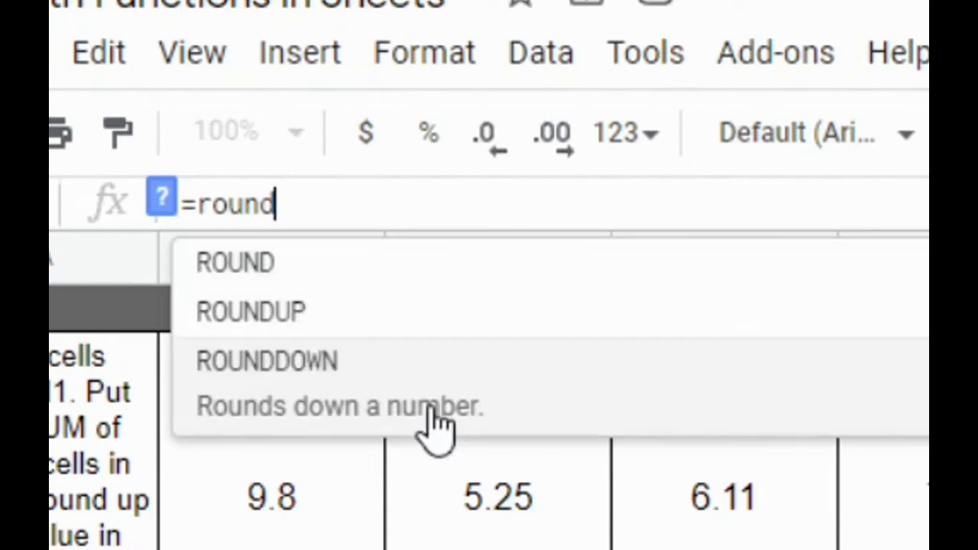
left_click(286, 325)
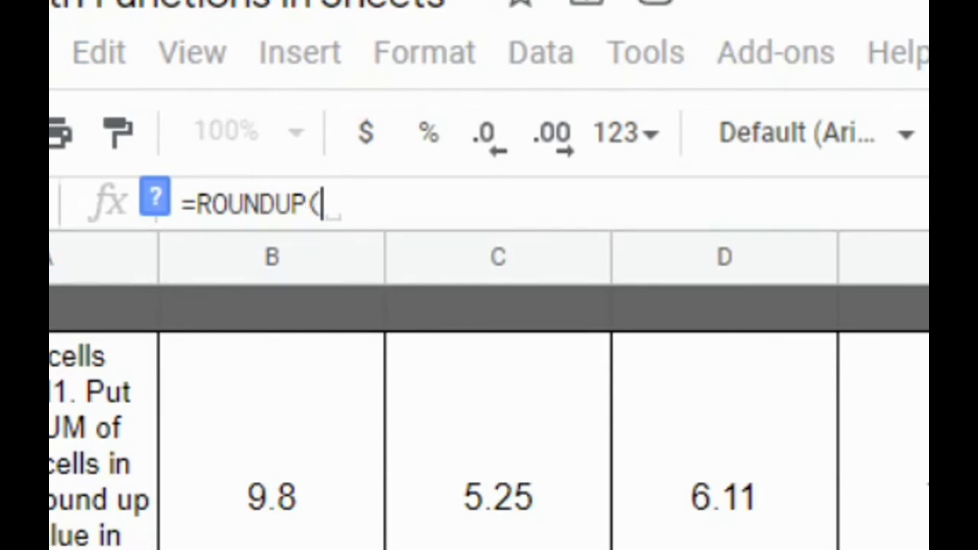
type("G11")
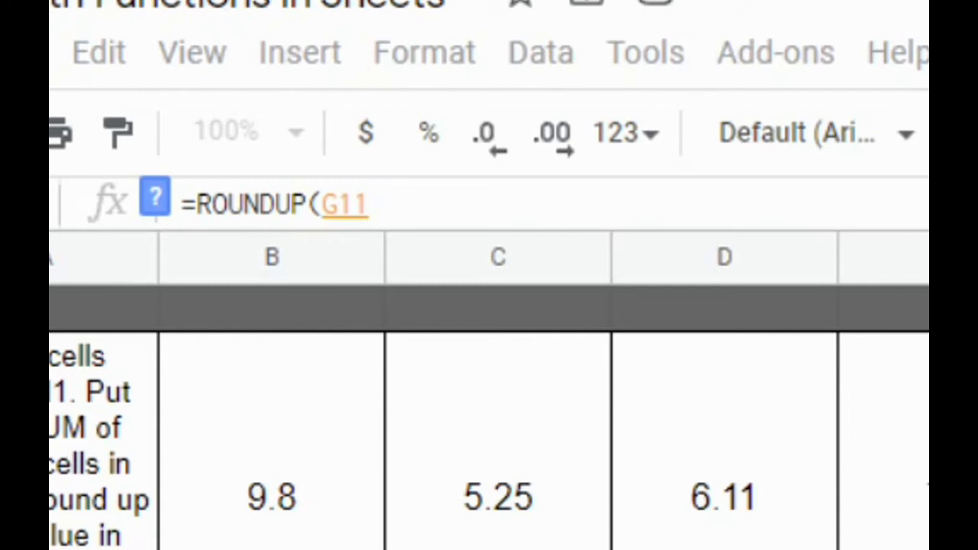
type(")")
key("Return")
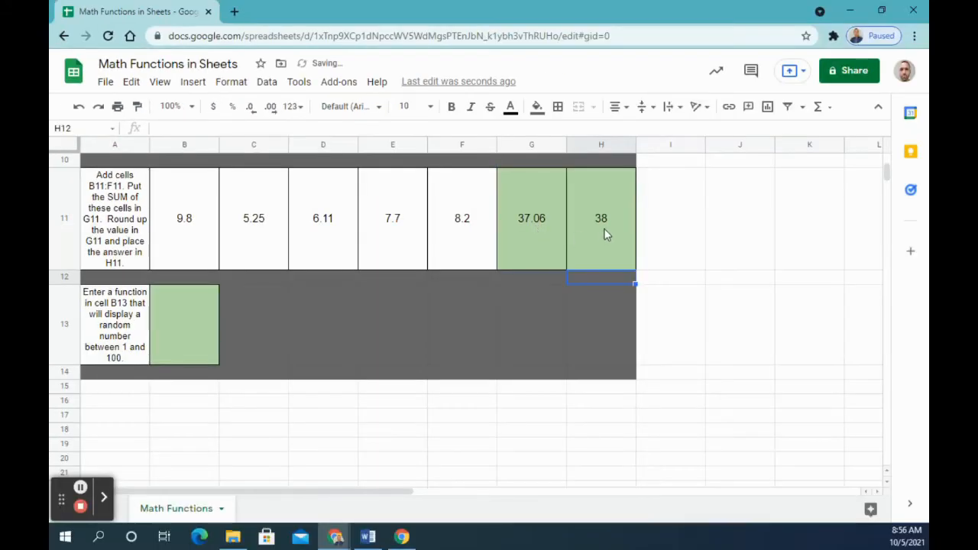
left_click(603, 233)
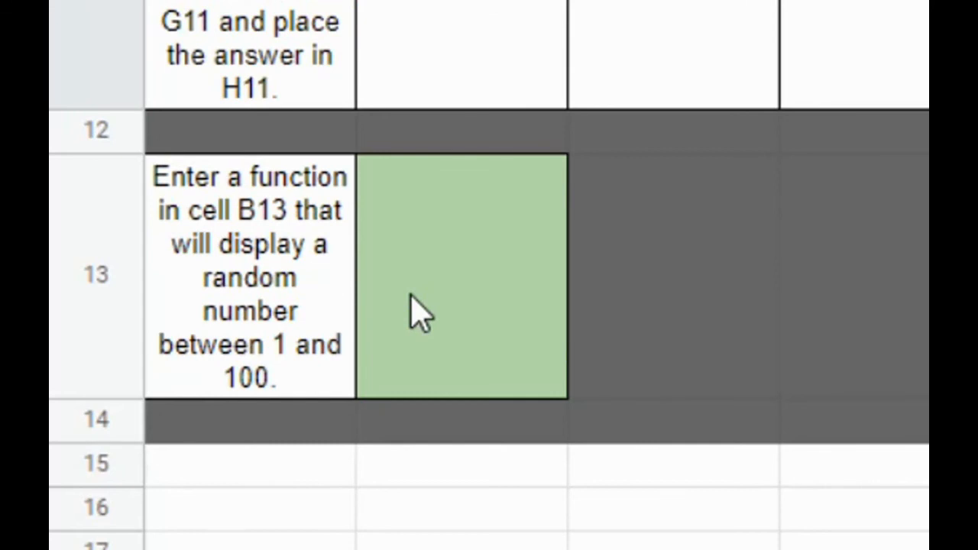
Step: Insert the Math function RANDBETWEEN in cell B13 with the limits 1 and 100, giving =RANDBETWEEN(1,100)
left_click(418, 313)
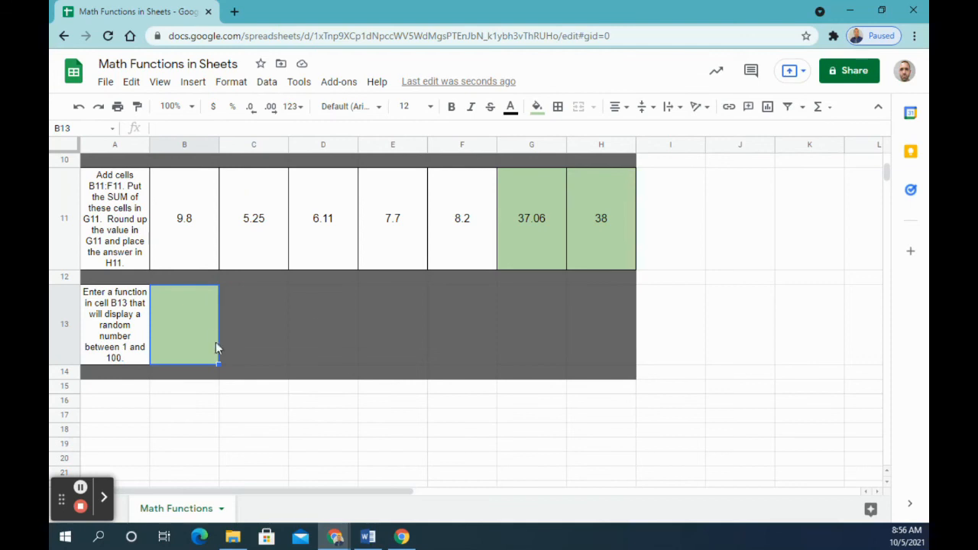
left_click(826, 106)
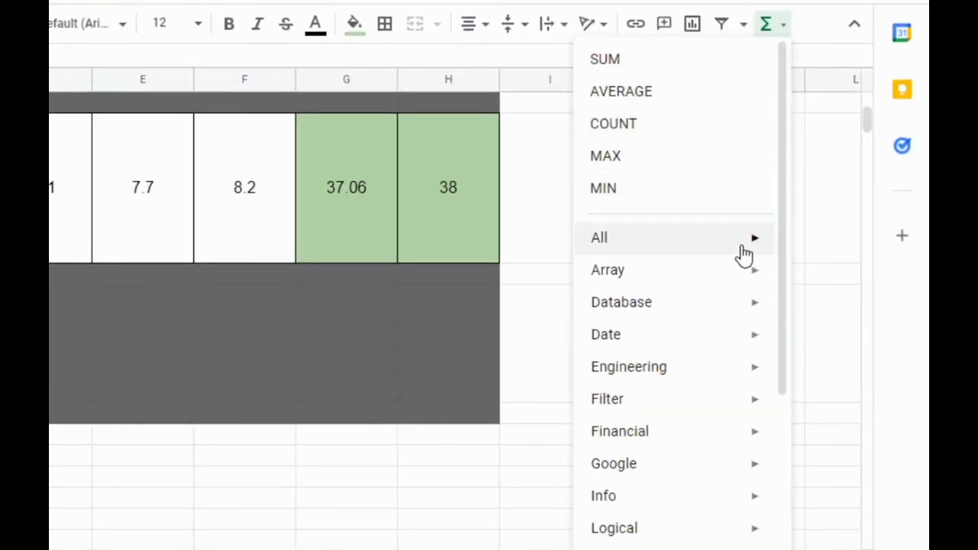
scroll(742, 316, "down", 3)
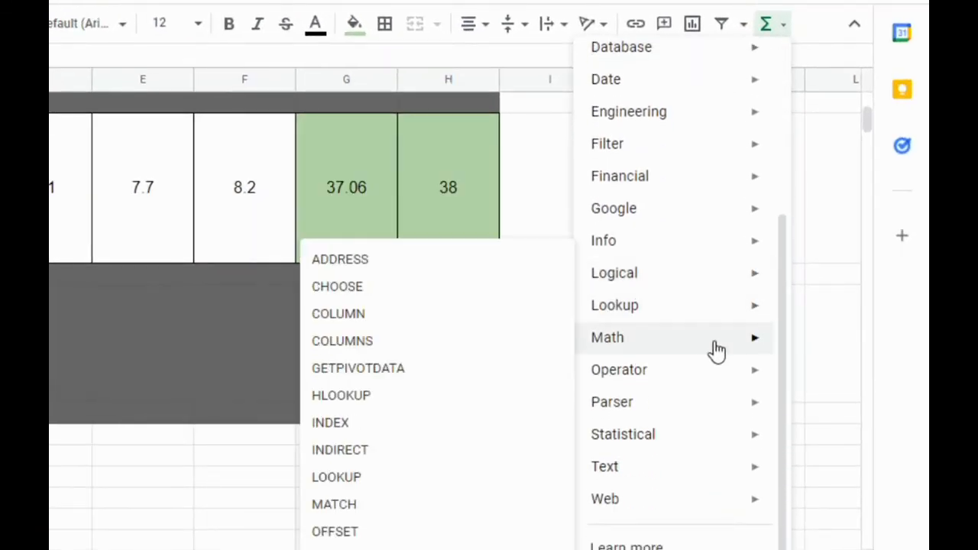
mouse_move(710, 350)
scroll(436, 313, "down", 6)
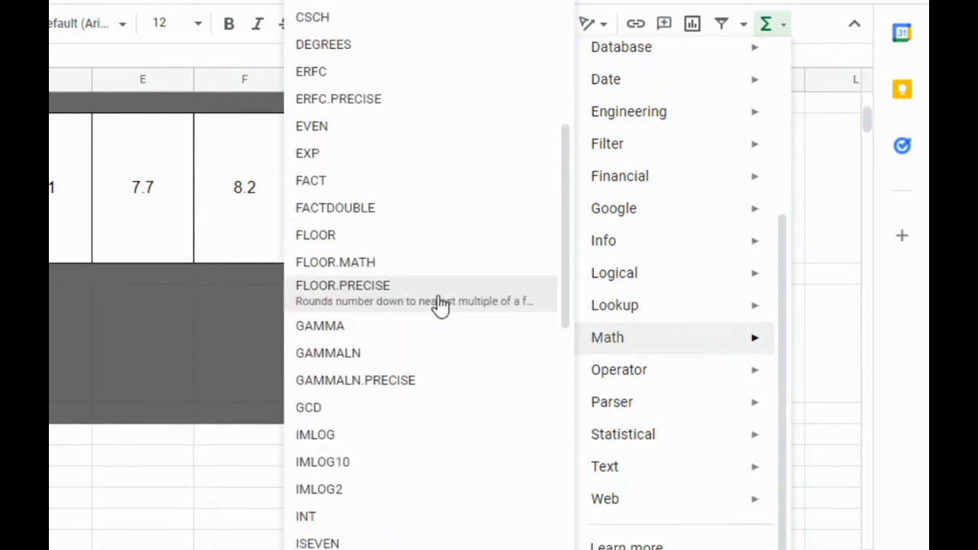
scroll(442, 298, "down", 12)
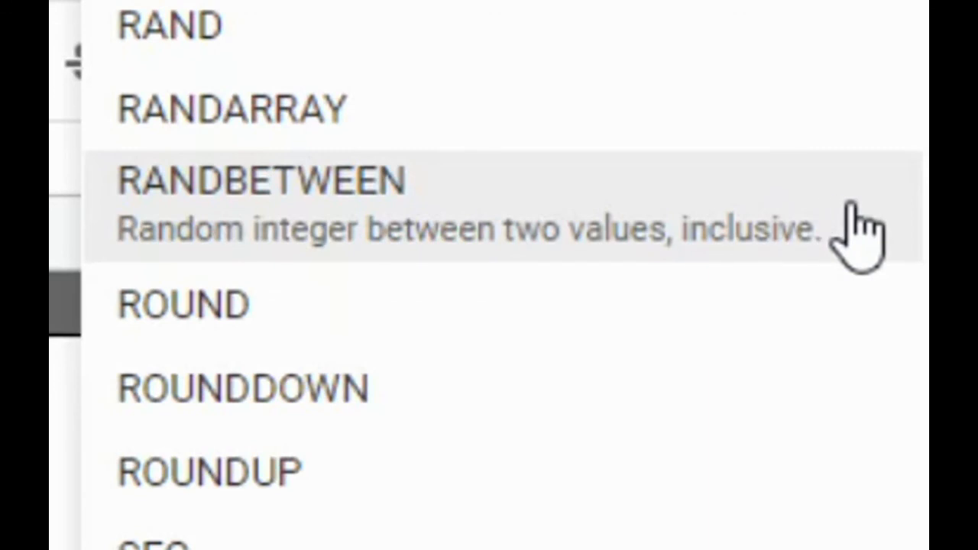
left_click(791, 237)
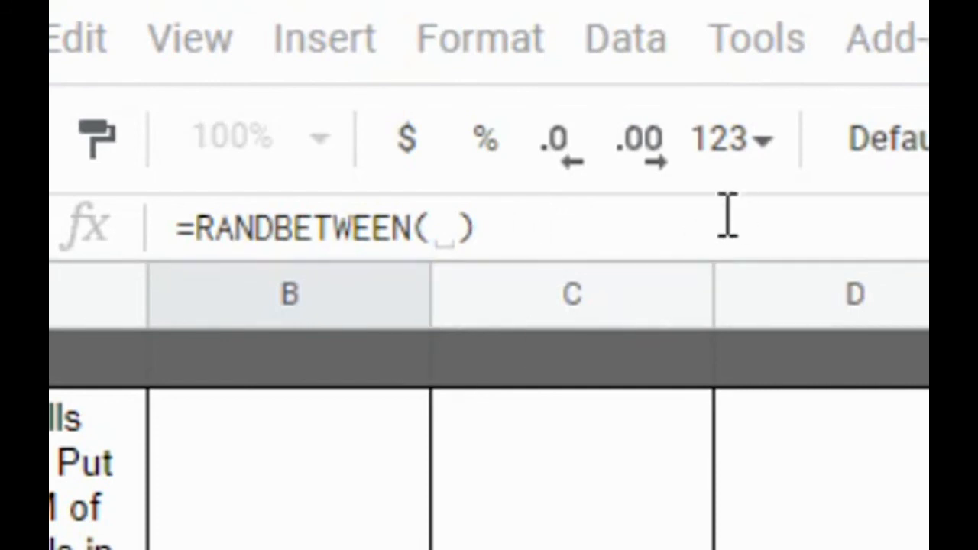
type("1,")
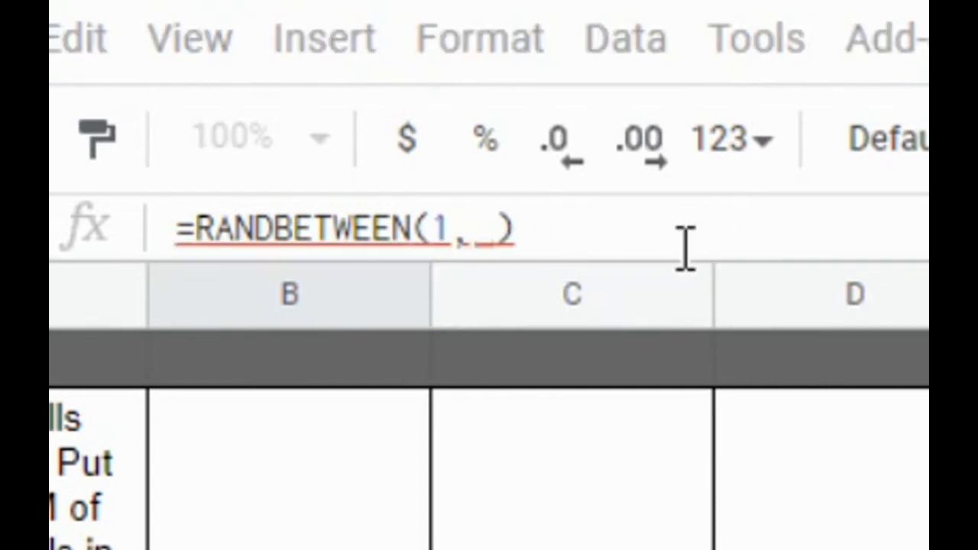
type("100")
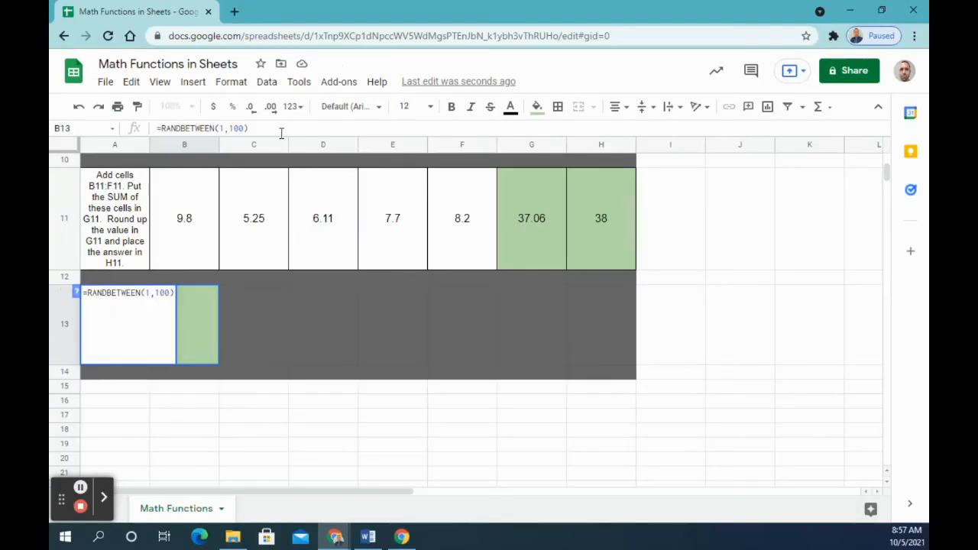
key("Return")
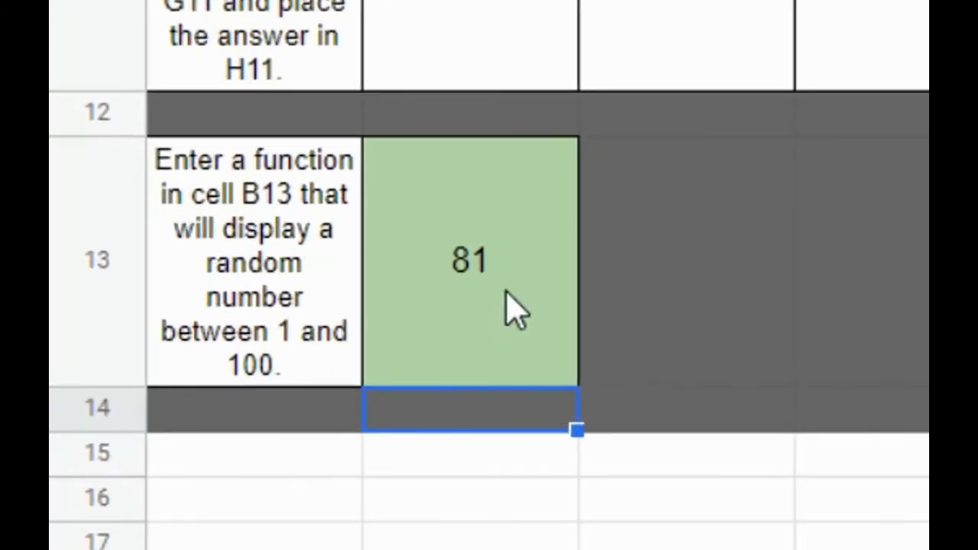
left_click(199, 339)
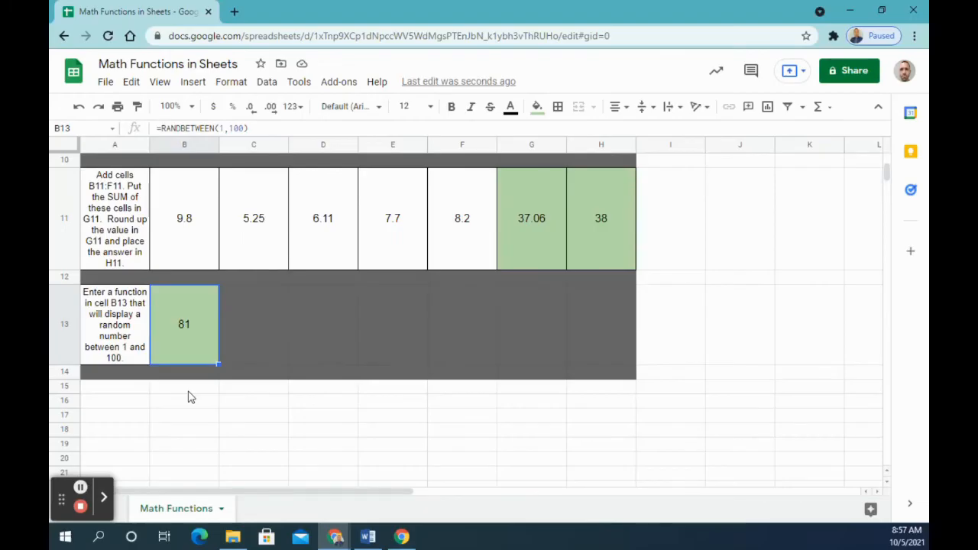
scroll(304, 375, "up", 3)
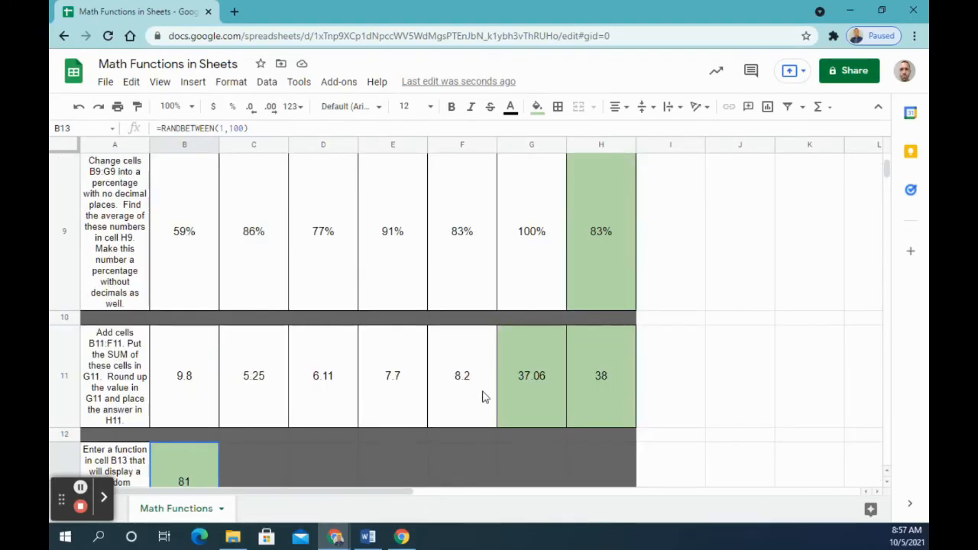
scroll(634, 367, "up", 3)
scroll(633, 367, "up", 2)
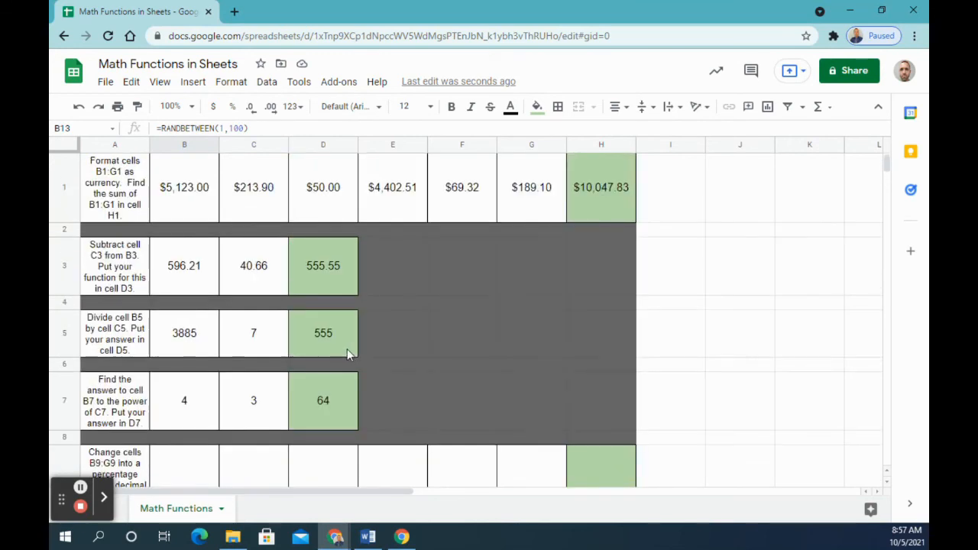
scroll(566, 290, "down", 6)
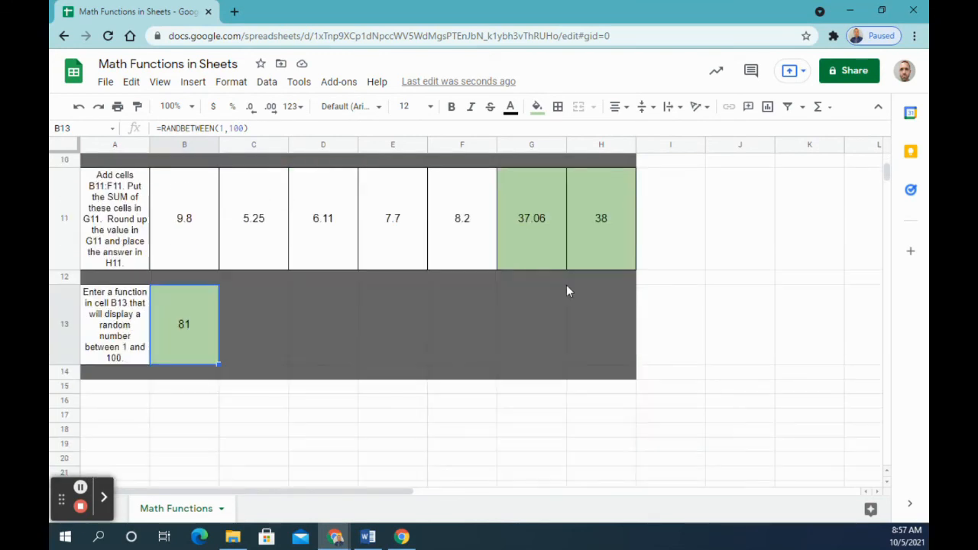